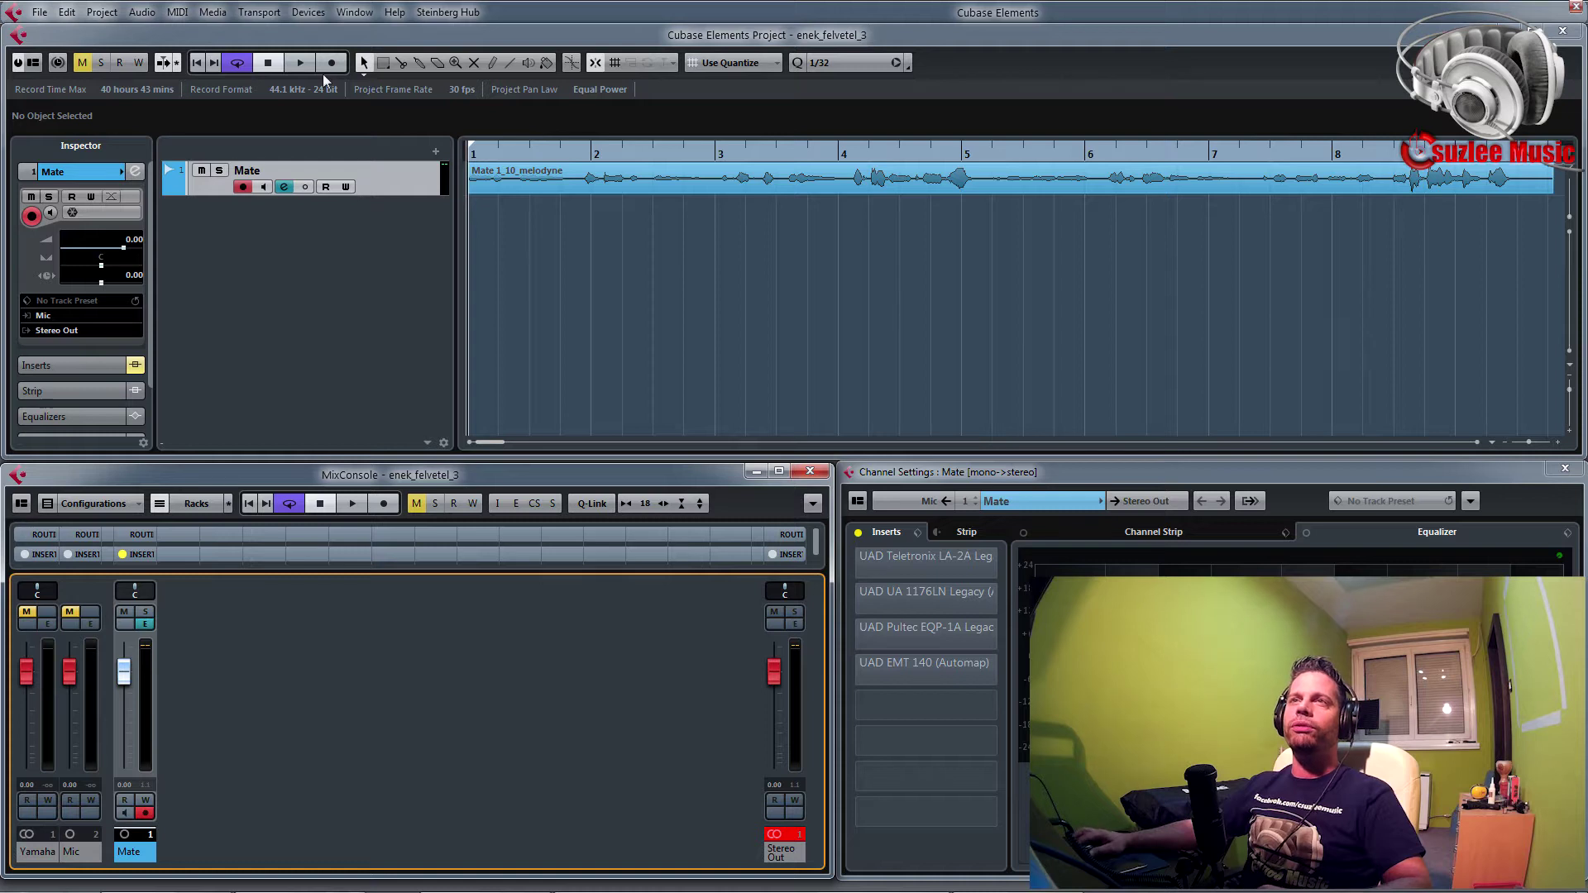
- Play the unprocessed vocal track from bar 1 into bar 9, stop playback and return to the start of the clip
{"action": "left_click", "coordinate": [303, 64]}
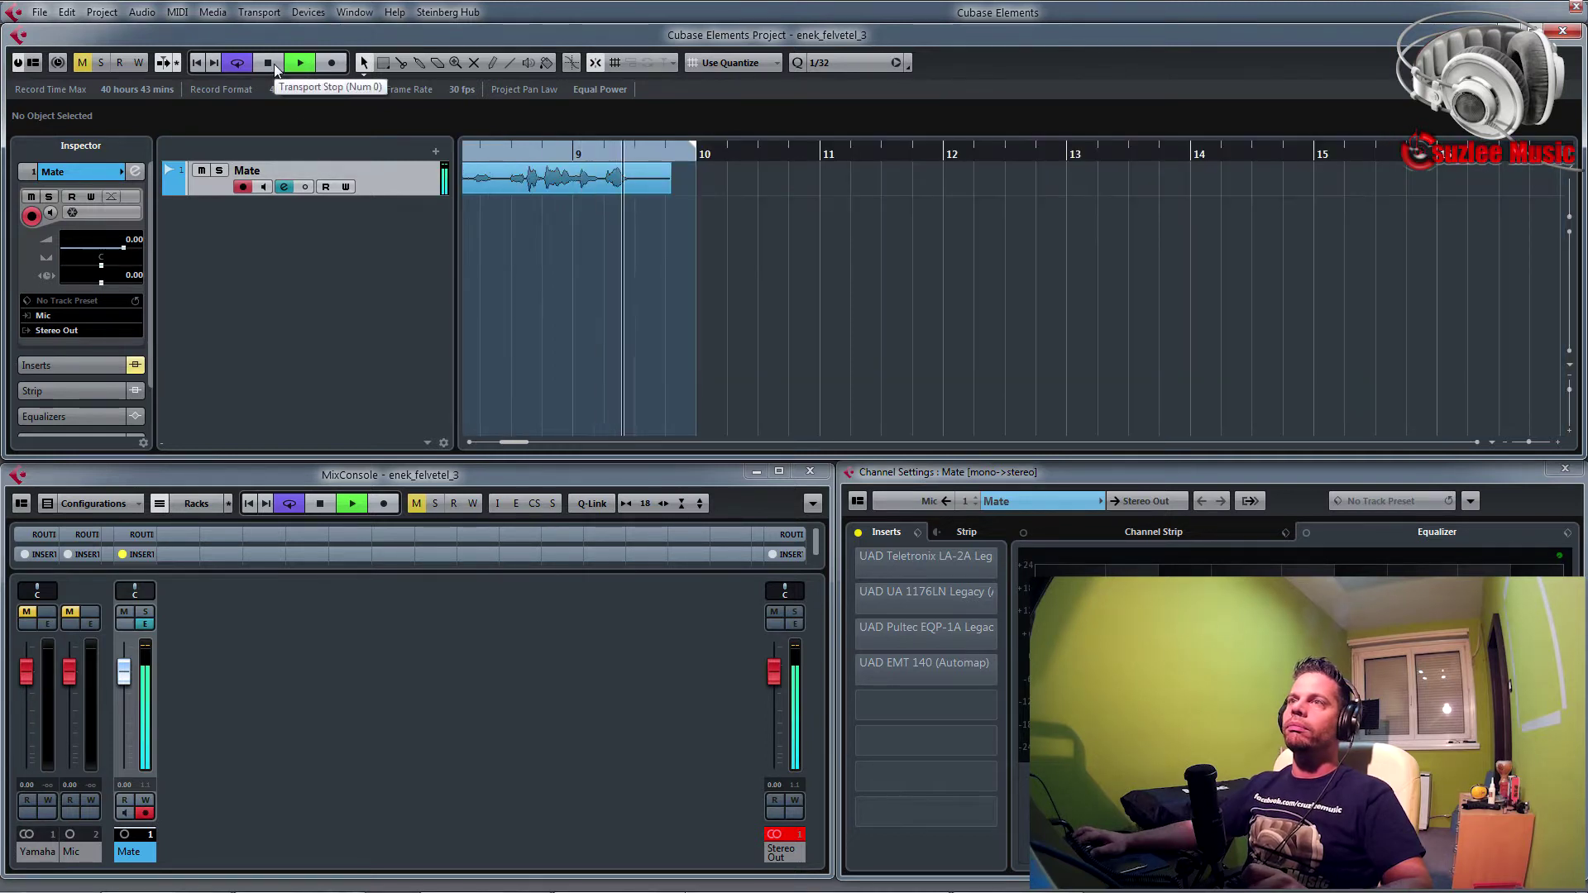
{"action": "left_click", "coordinate": [275, 68]}
{"action": "scroll", "coordinate": [936, 276], "scroll_direction": "left", "scroll_amount": 5}
{"action": "scroll", "coordinate": [1050, 320], "scroll_direction": "left", "scroll_amount": 2}
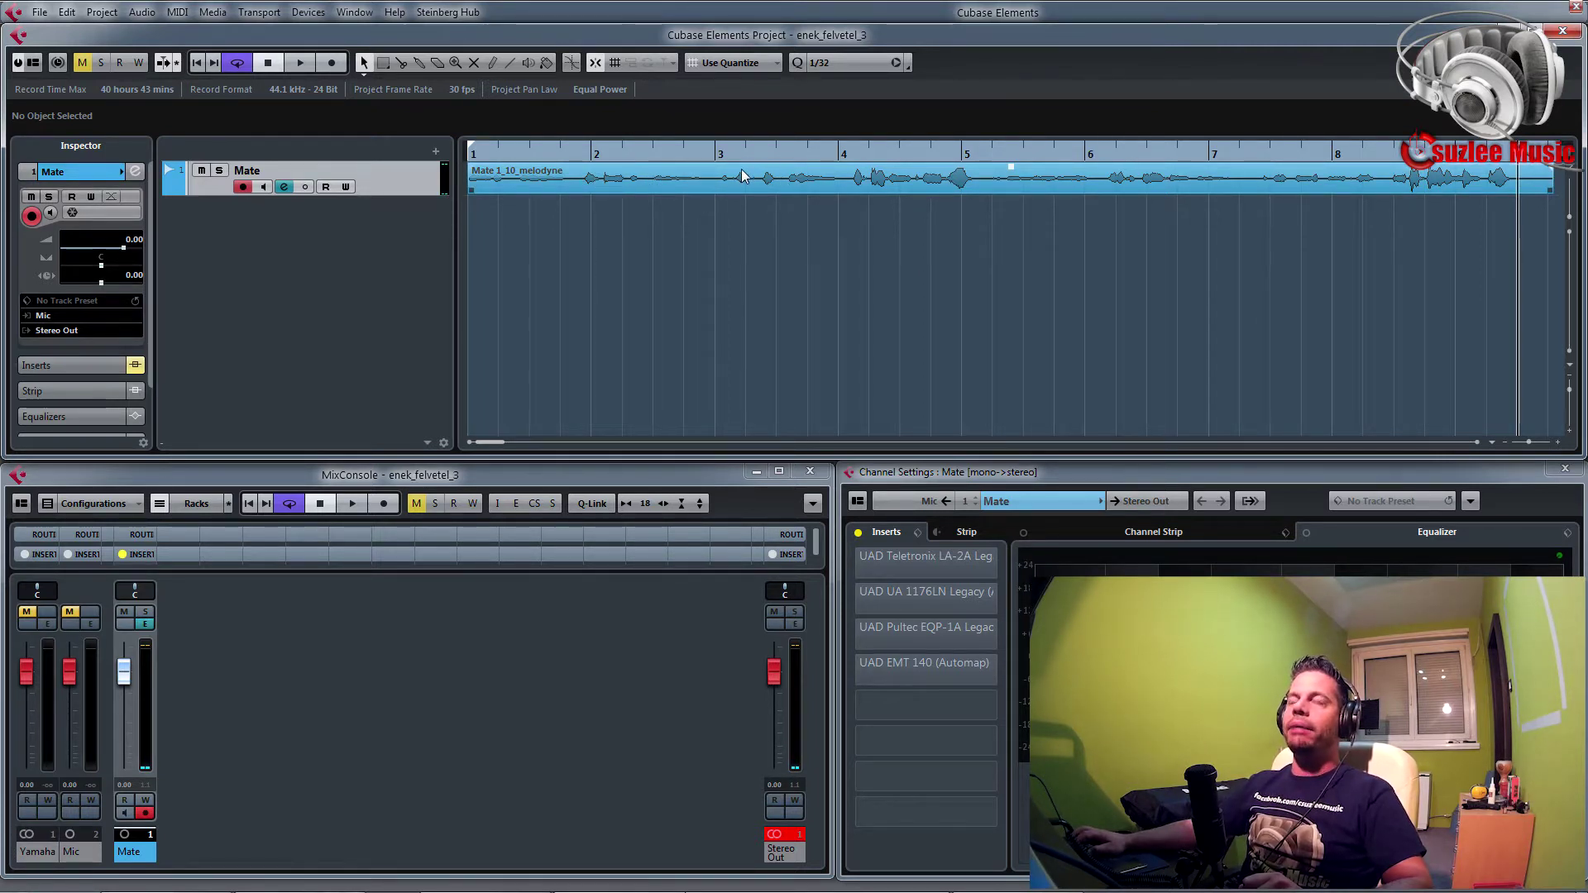
- Audition two parts of the dry vocal separately, one starting just before bar 2 and one starting at bar 4
{"action": "left_click", "coordinate": [579, 154]}
{"action": "key", "text": "space"}
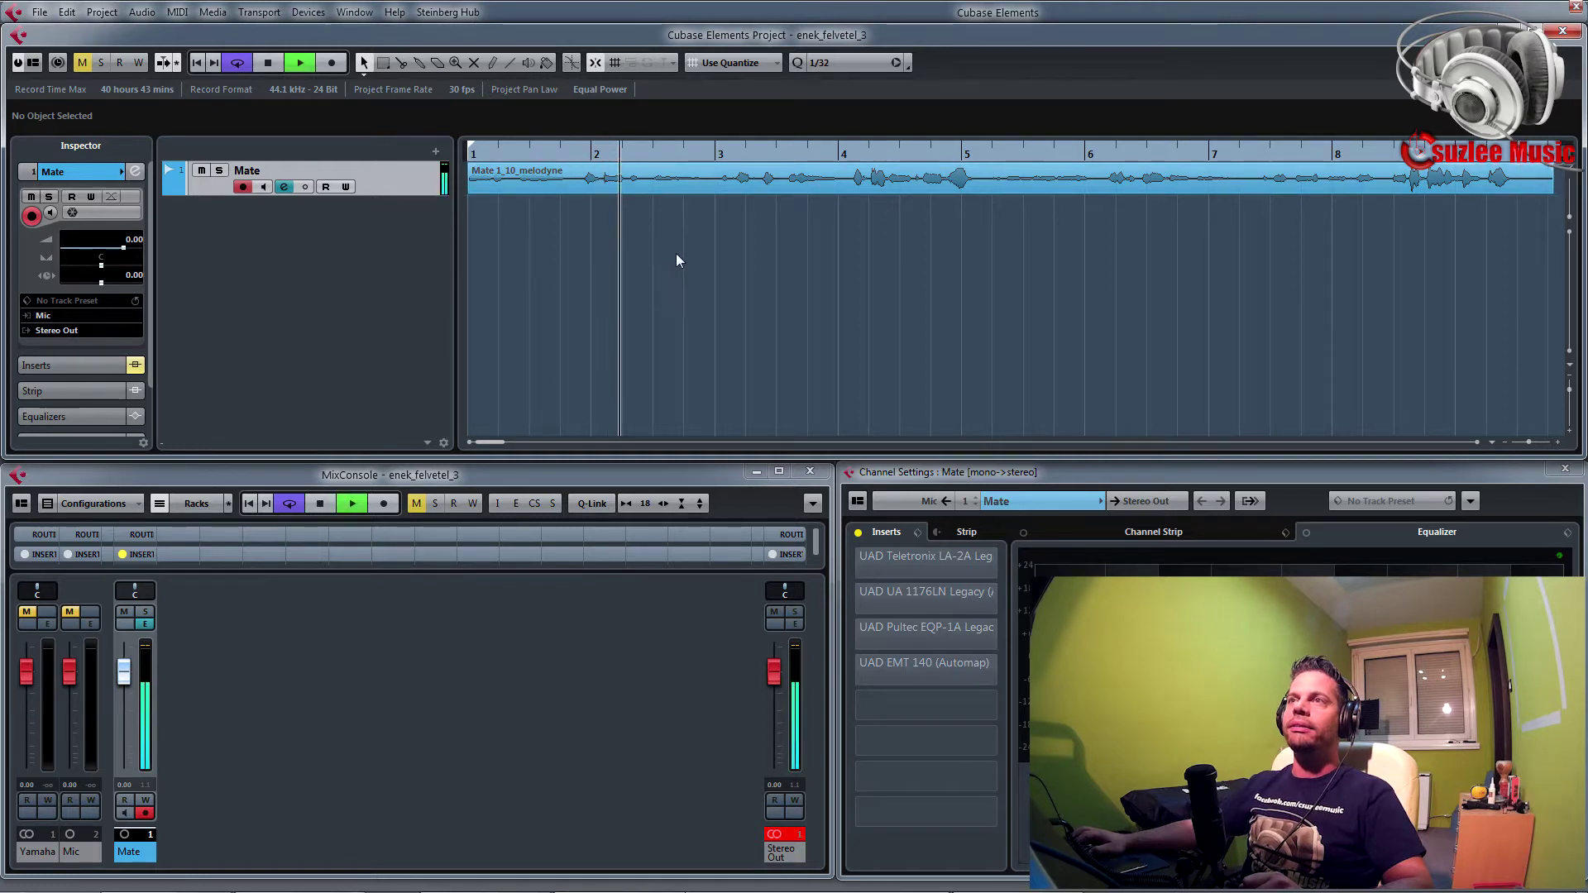
{"action": "left_click", "coordinate": [270, 63]}
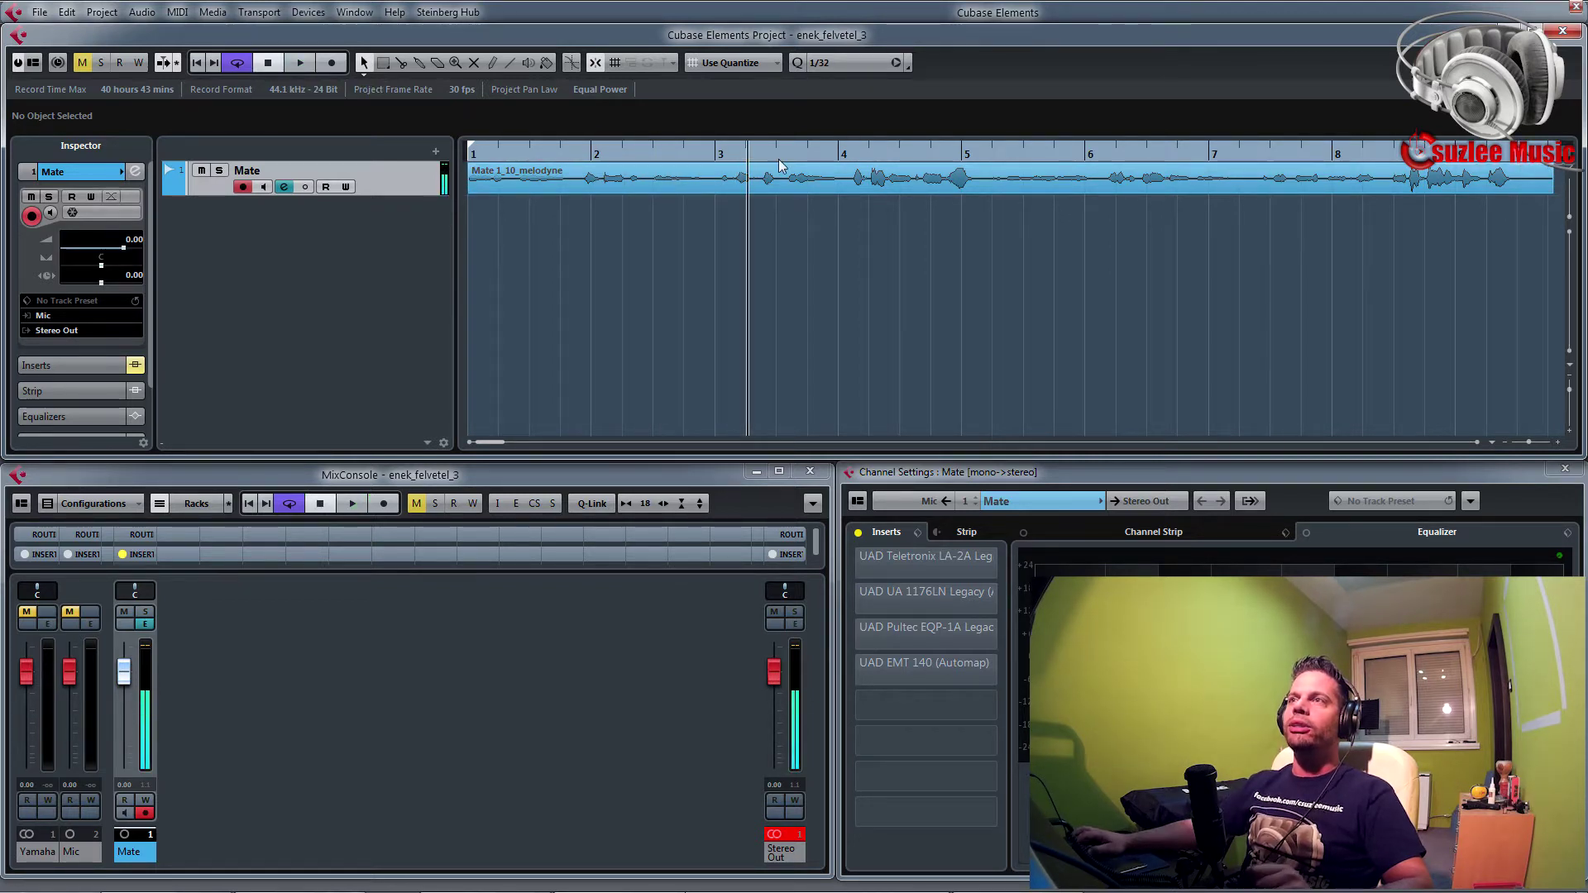
{"action": "left_click", "coordinate": [838, 153]}
{"action": "key", "text": "space"}
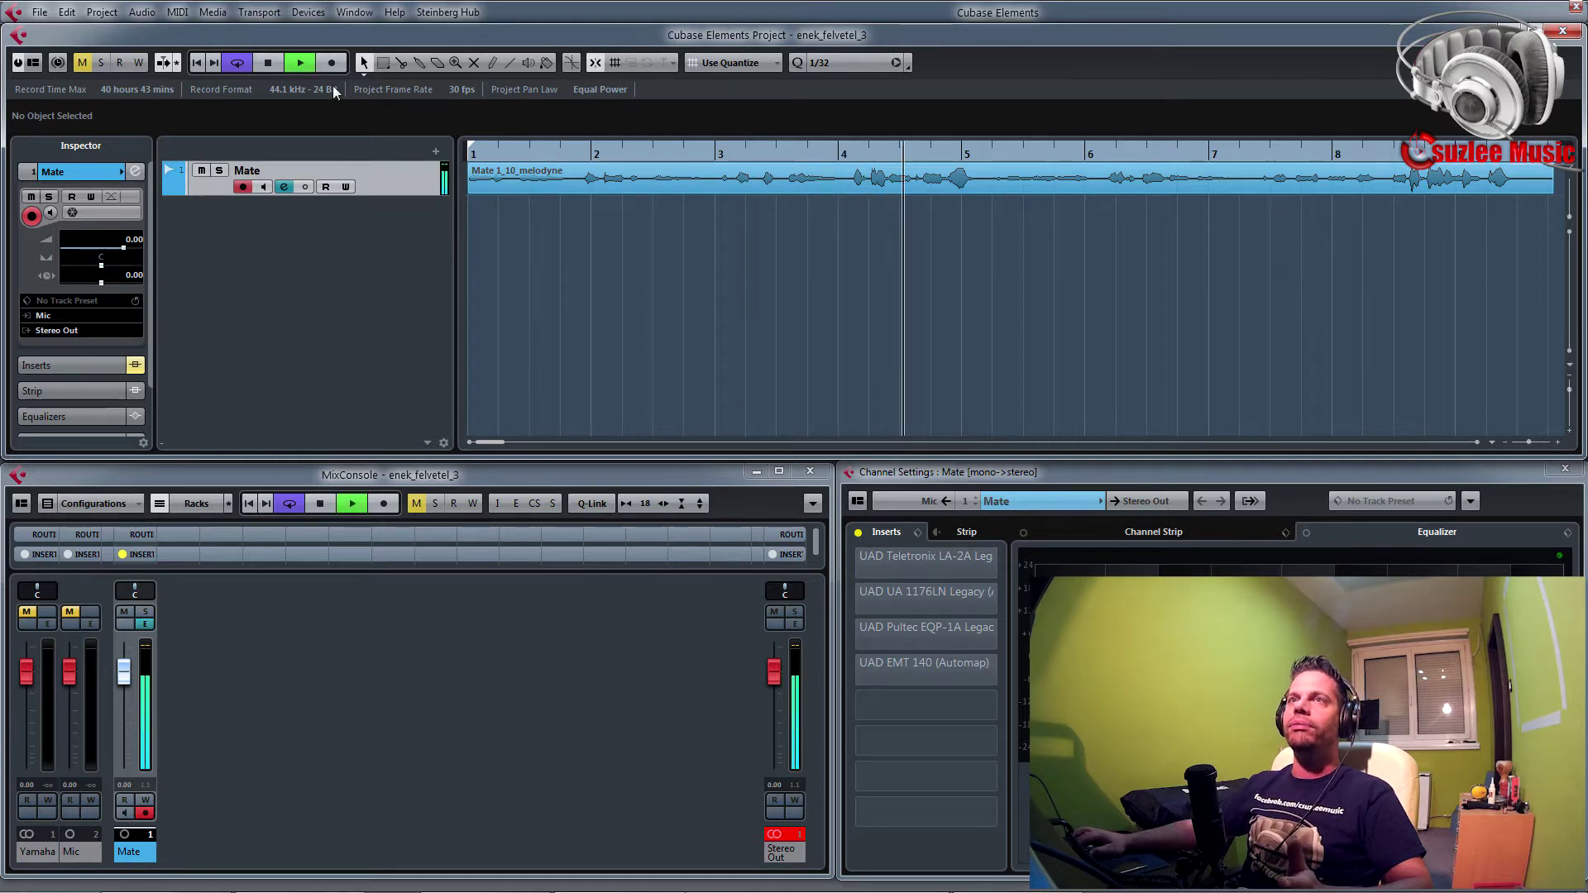
{"action": "left_click", "coordinate": [270, 63]}
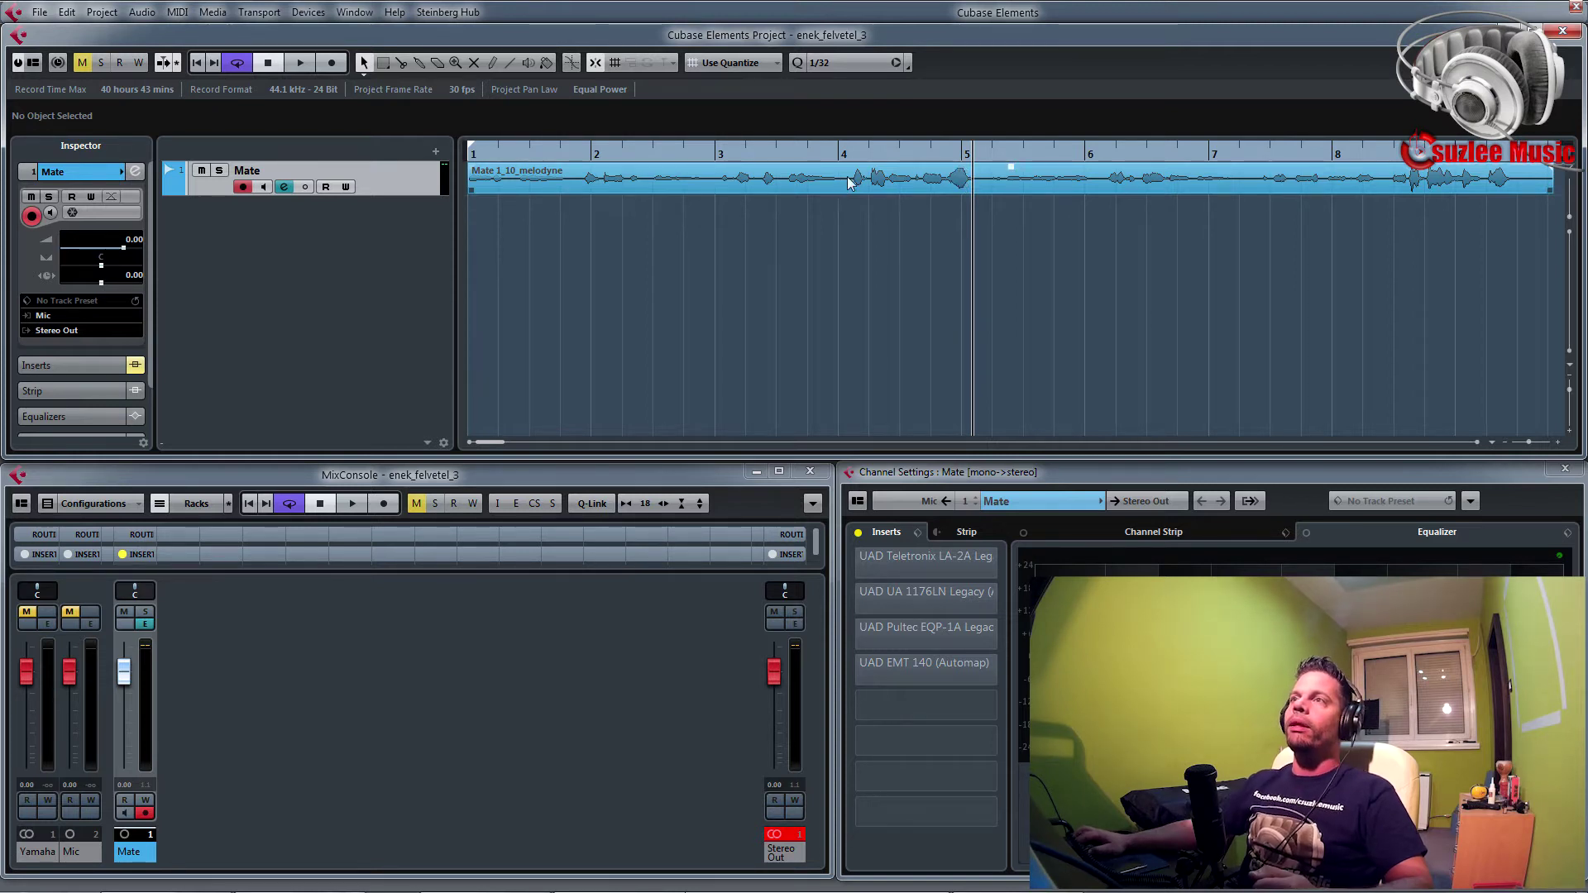
- Play the dry vocal from the middle of bar 1 through to bar 9
{"action": "left_click", "coordinate": [529, 154]}
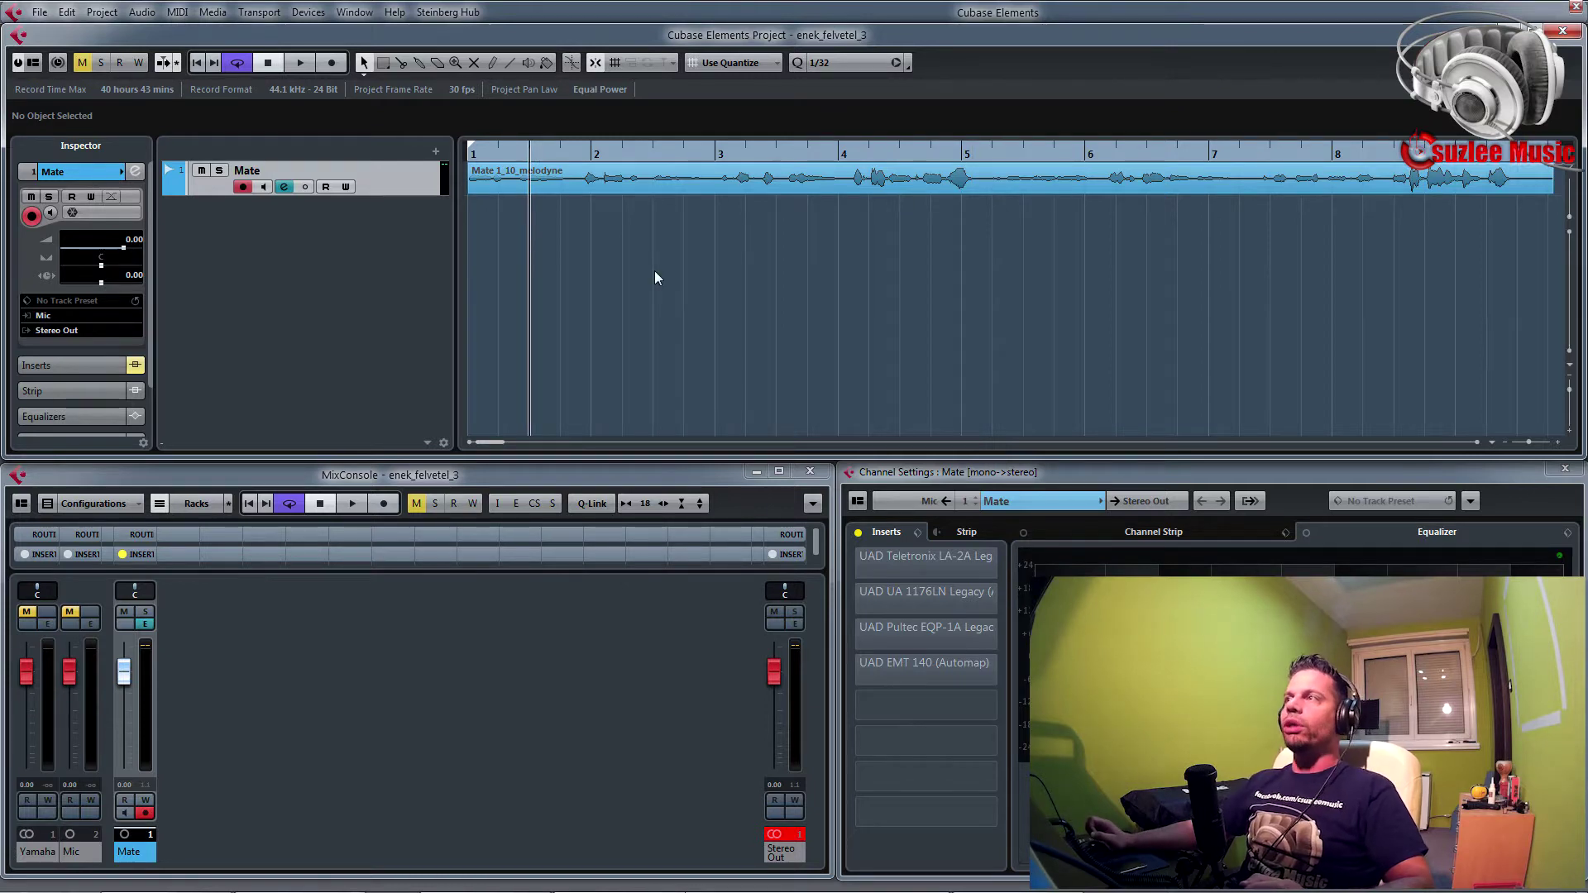
{"action": "left_click", "coordinate": [301, 61]}
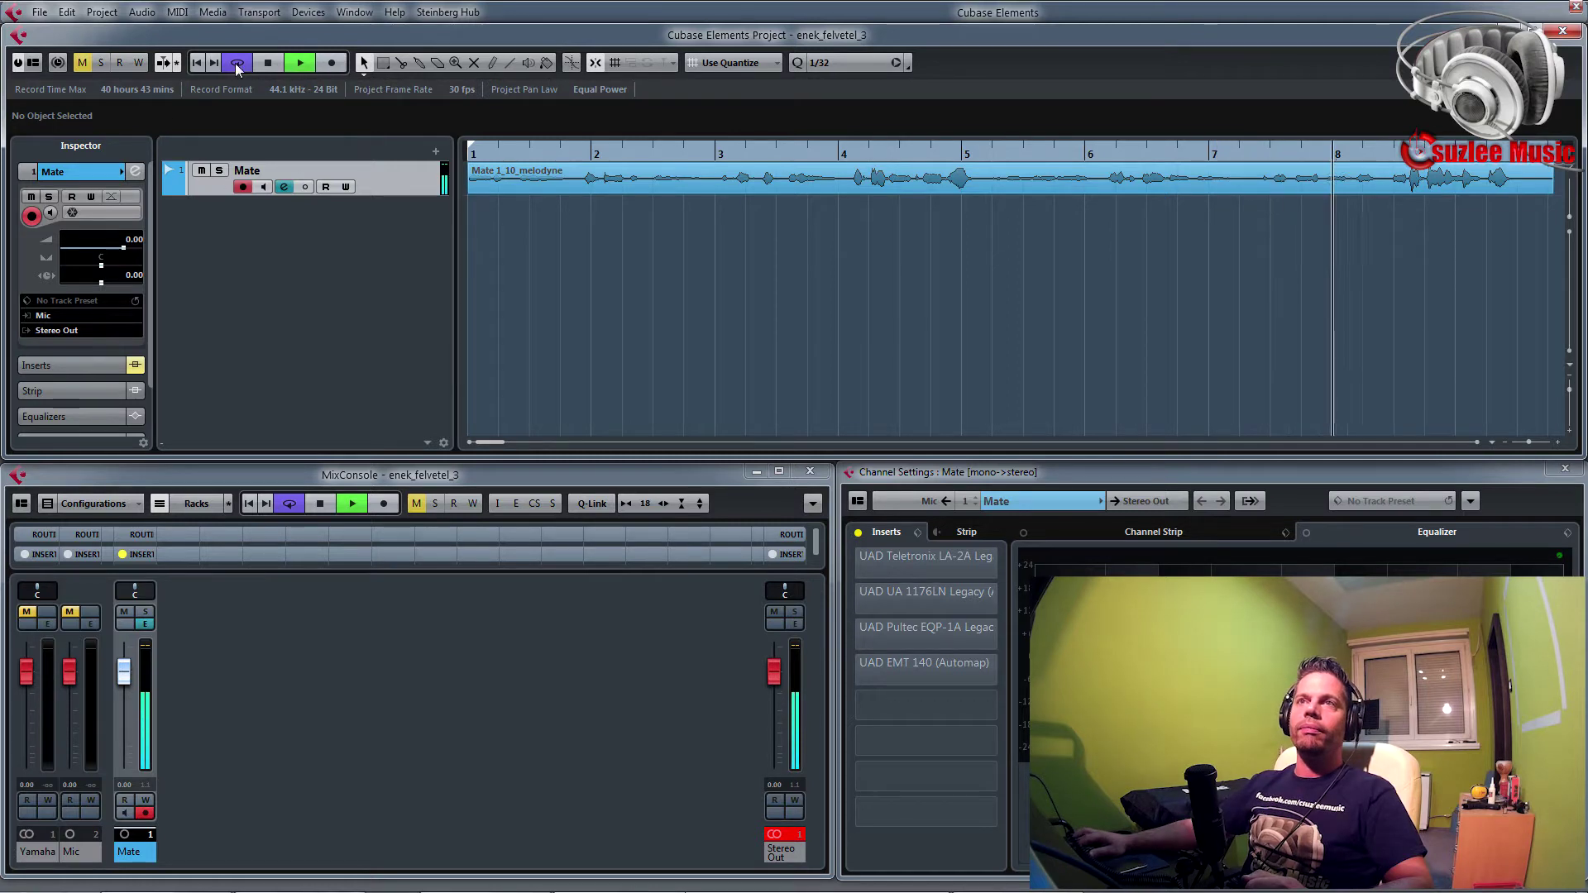
{"action": "left_click", "coordinate": [269, 64]}
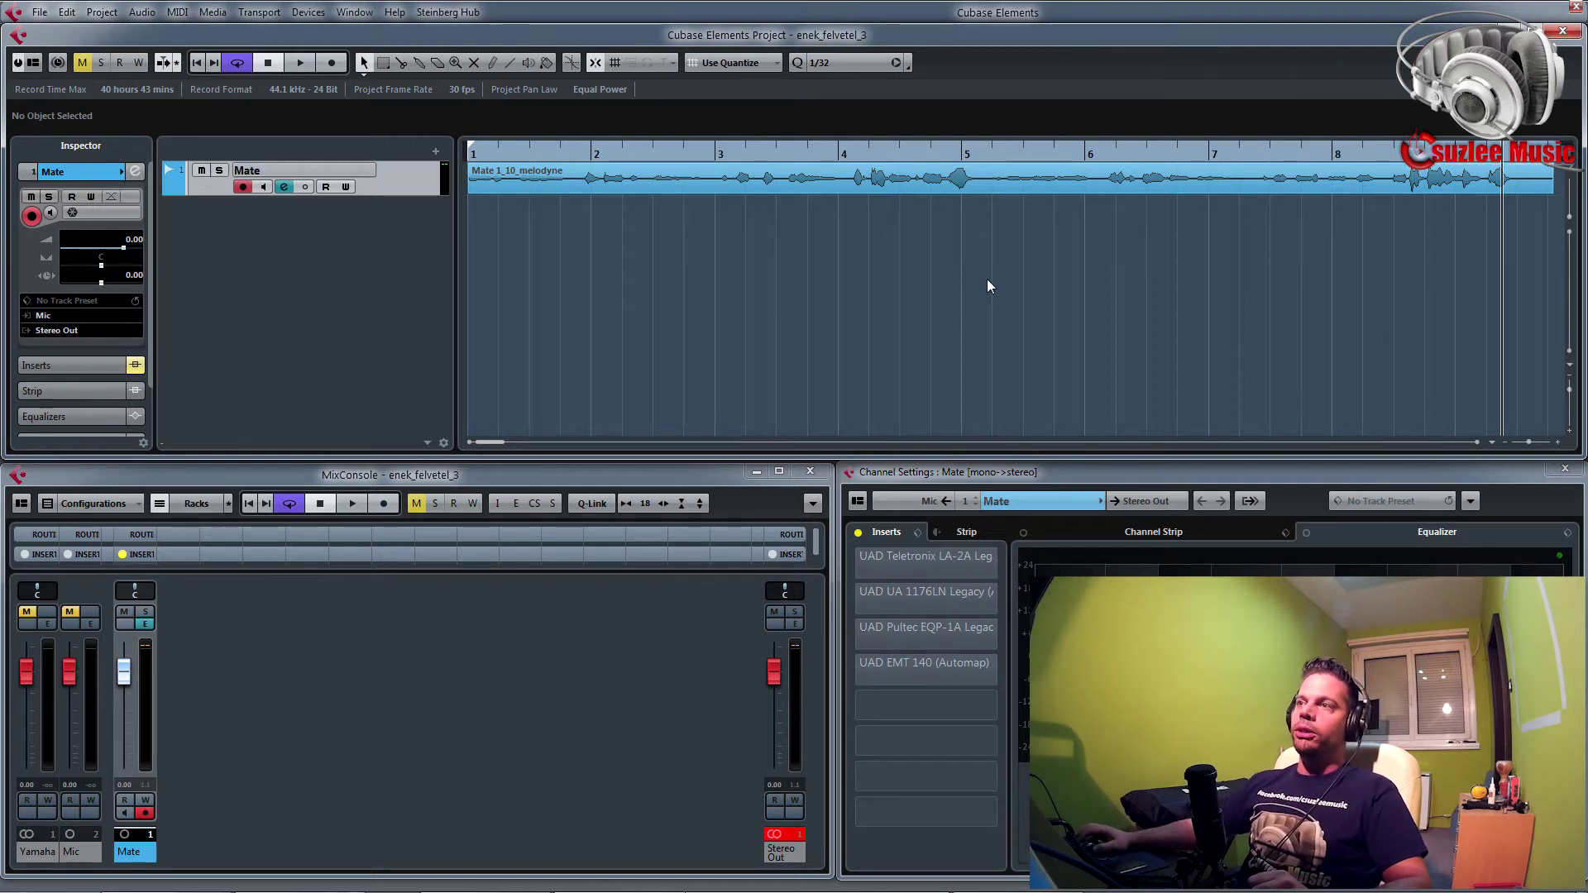
- Lift the vocal channel's insert bypass, deactivate the 1176LN, Pultec EQP-1A and EMT 140, and open the Teletronix LA-2A
{"action": "left_click", "coordinate": [859, 532]}
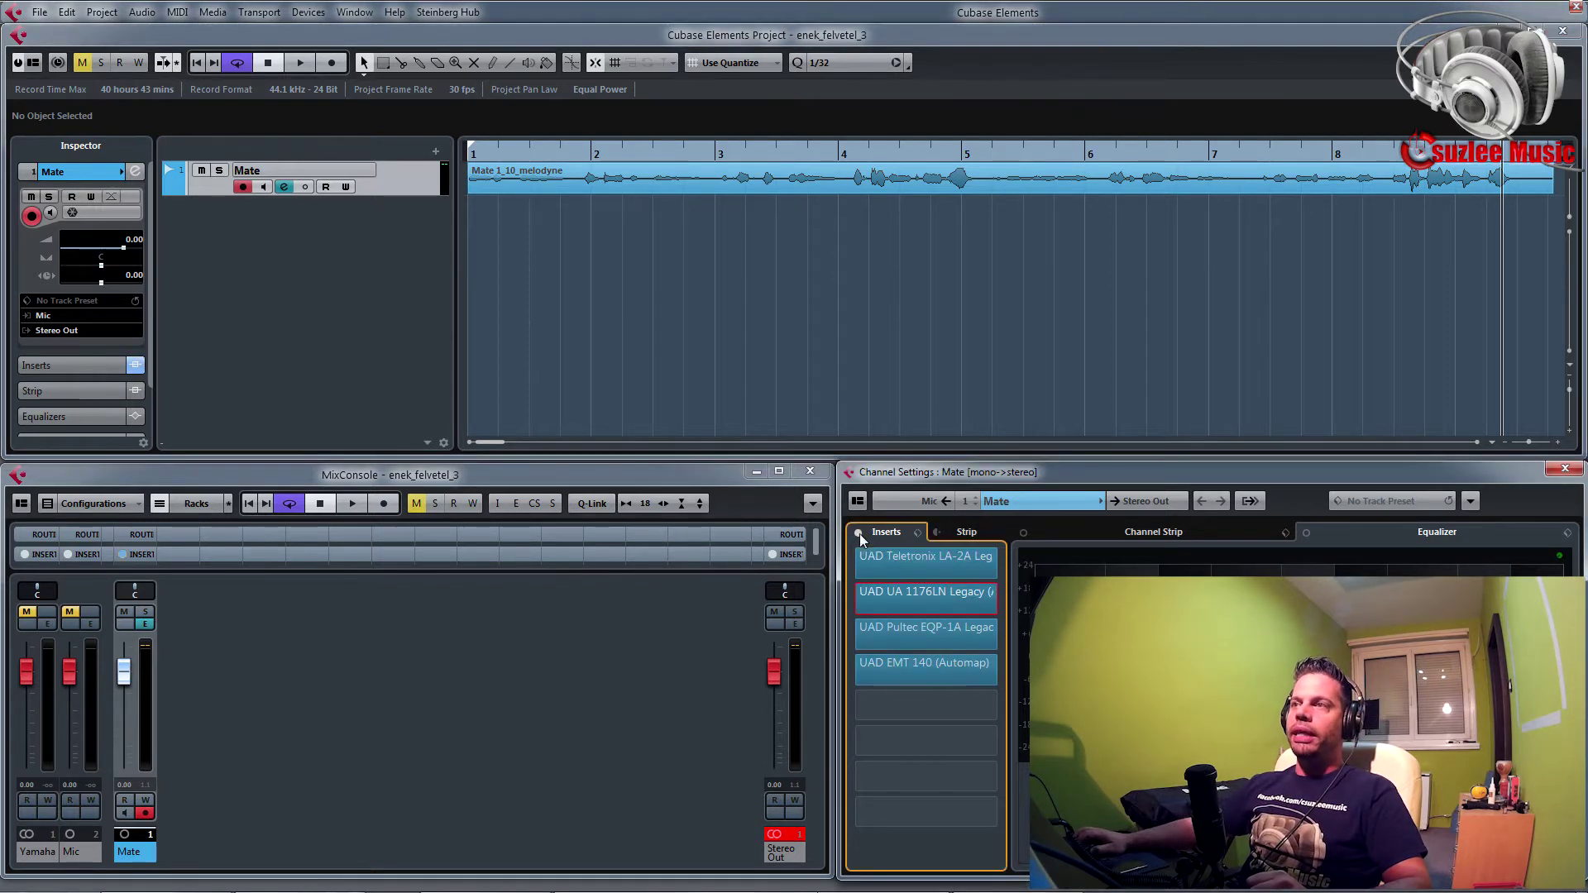
{"action": "left_click", "coordinate": [854, 599]}
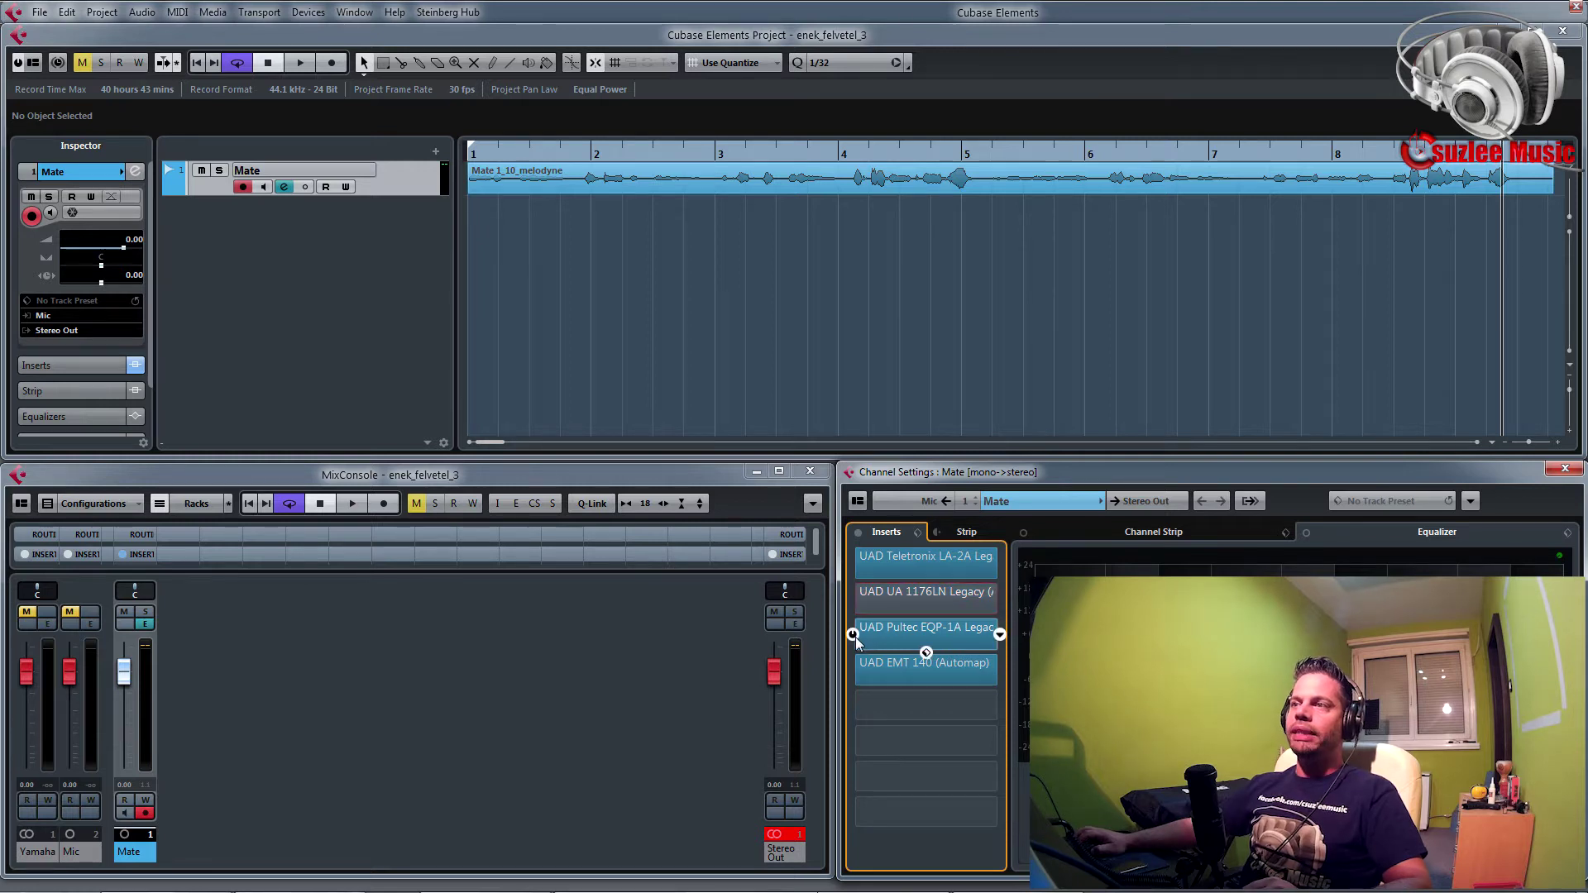
{"action": "left_click", "coordinate": [855, 635]}
{"action": "left_click", "coordinate": [854, 669]}
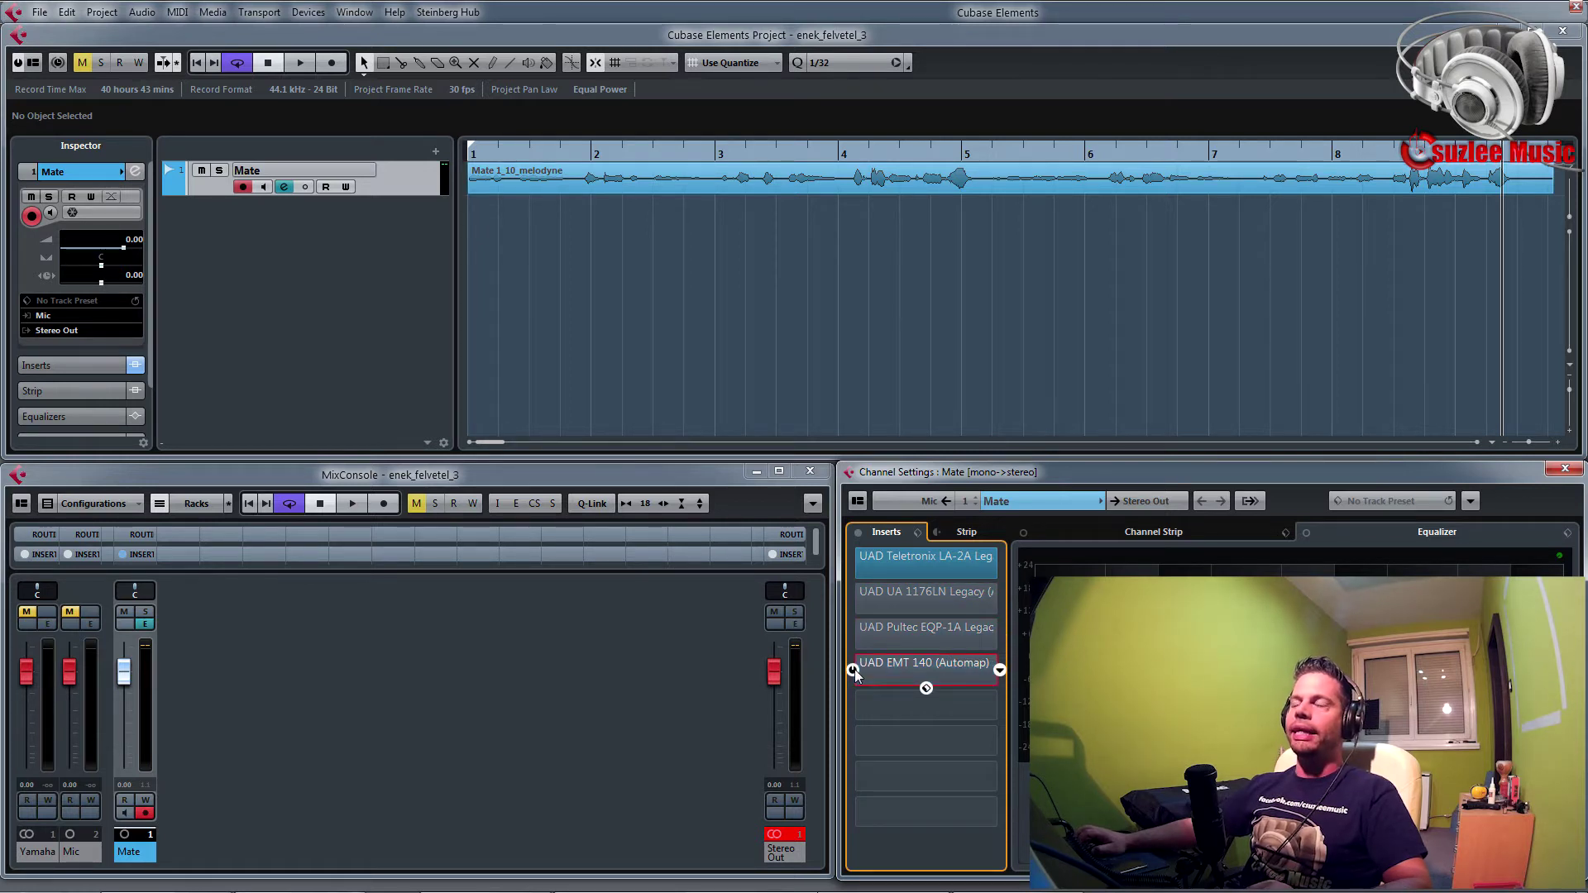
{"action": "left_click", "coordinate": [935, 560]}
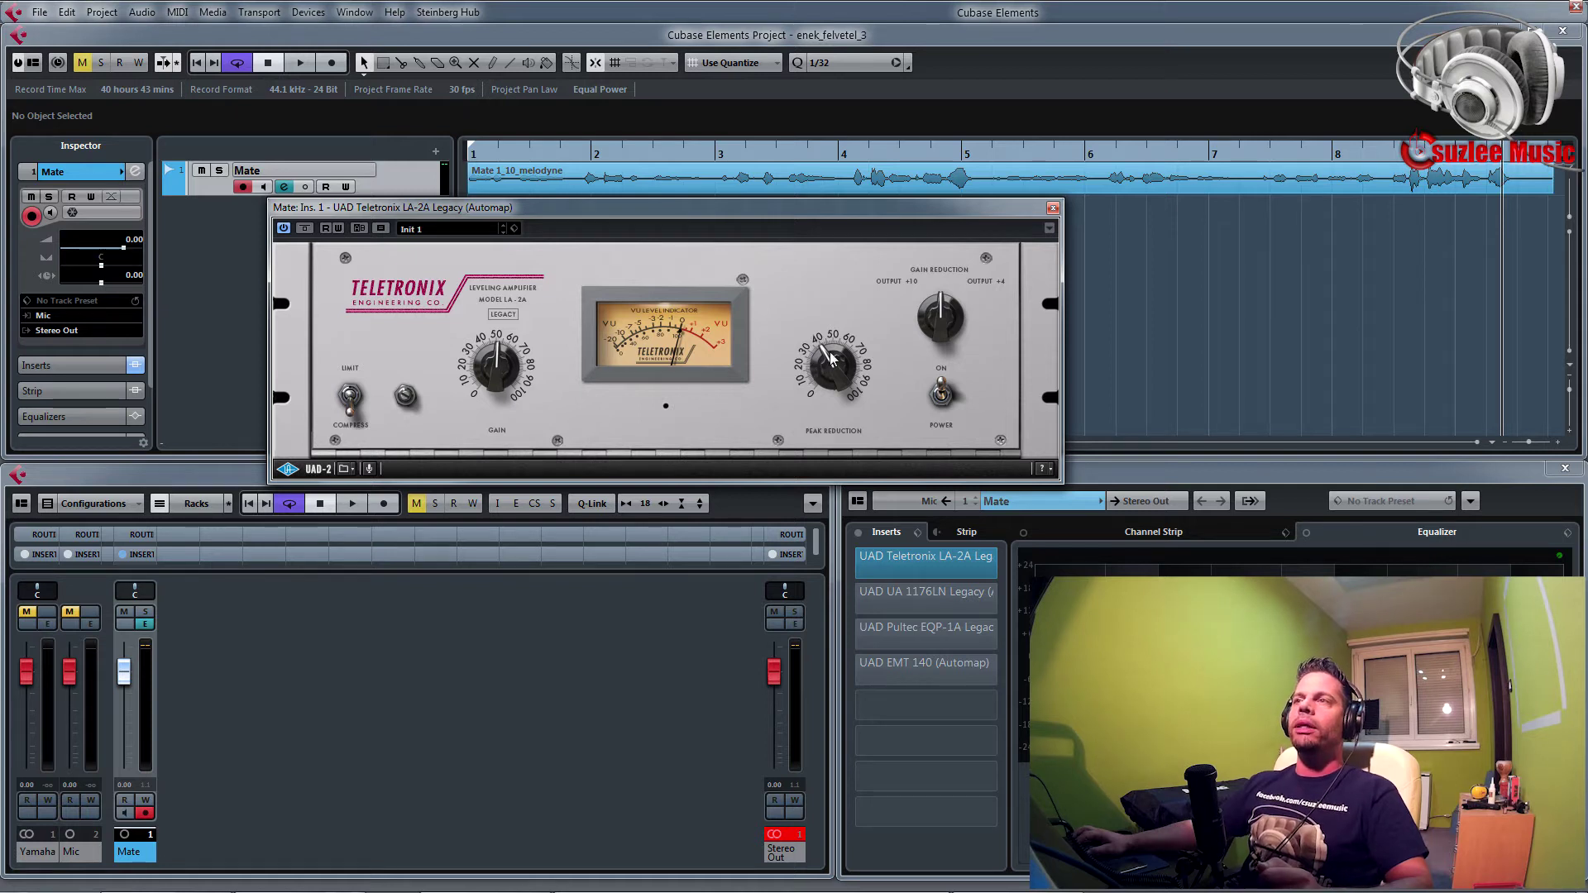
- Turn the LA-2A's Peak Reduction down to minimum and adjust its Gain to about 50 while playing the vocal
{"action": "left_click_drag", "start_coordinate": [831, 361], "coordinate": [842, 466]}
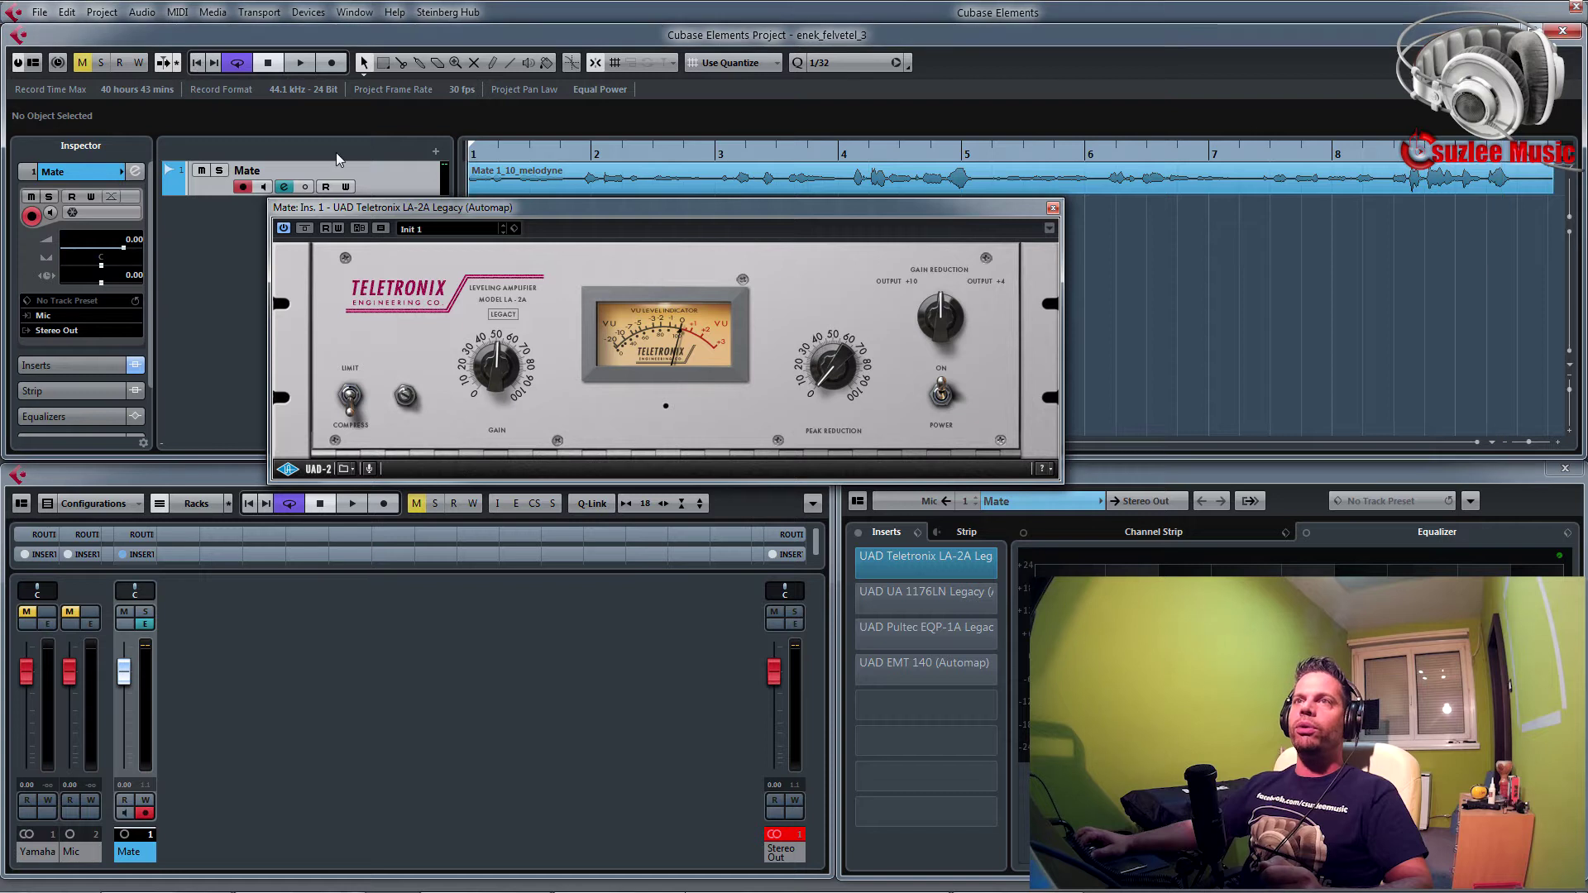
{"action": "left_click_drag", "start_coordinate": [502, 367], "coordinate": [502, 383]}
{"action": "left_click", "coordinate": [301, 62]}
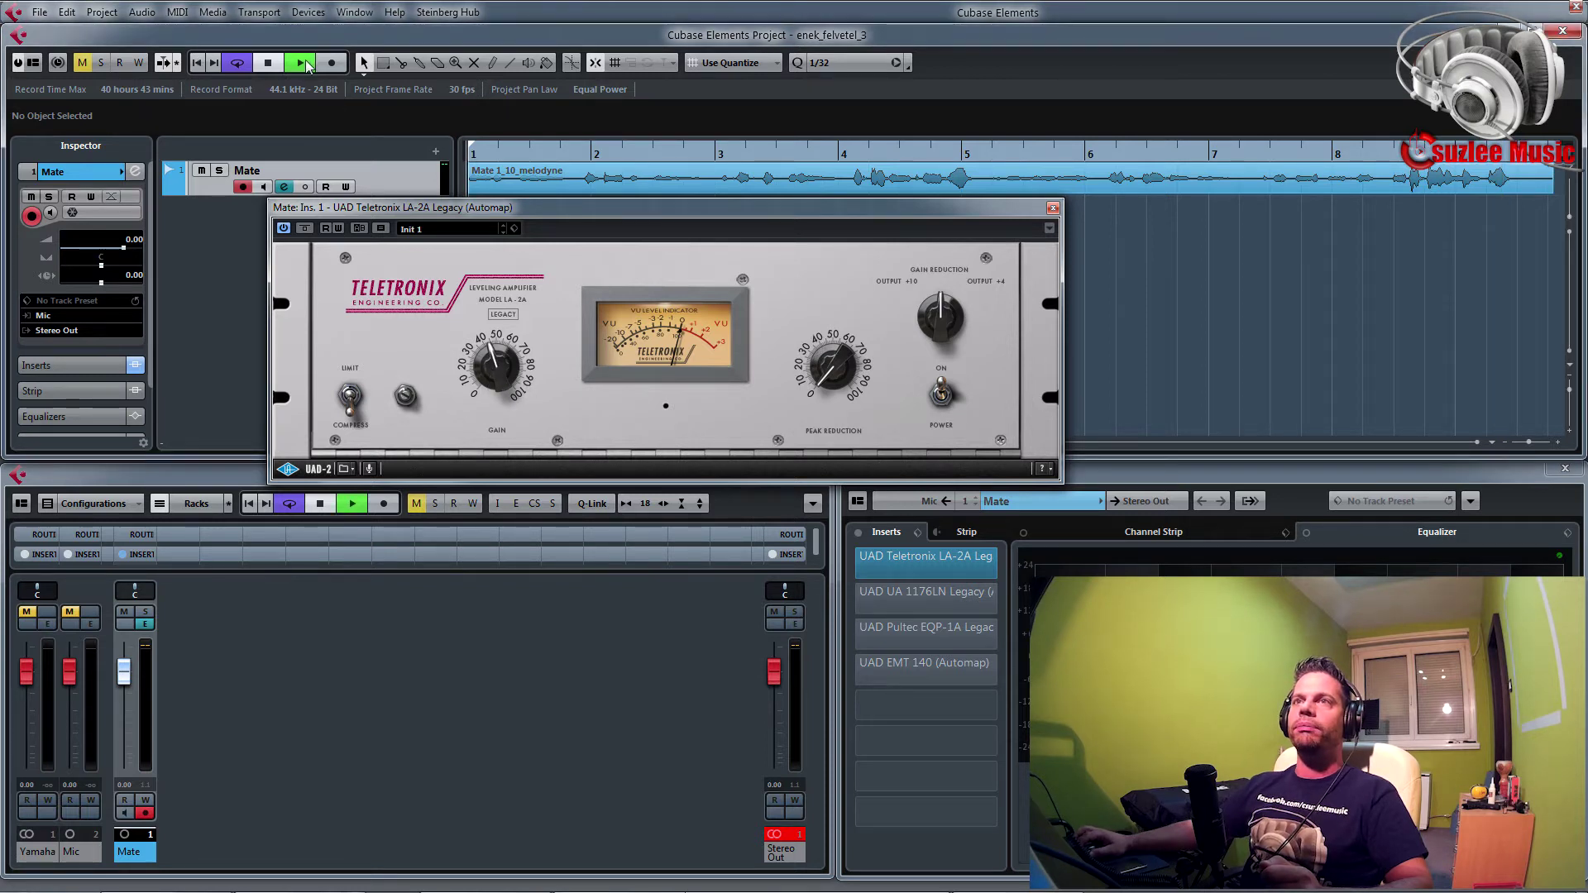
{"action": "left_click", "coordinate": [494, 360]}
{"action": "left_click_drag", "start_coordinate": [493, 355], "coordinate": [486, 373]}
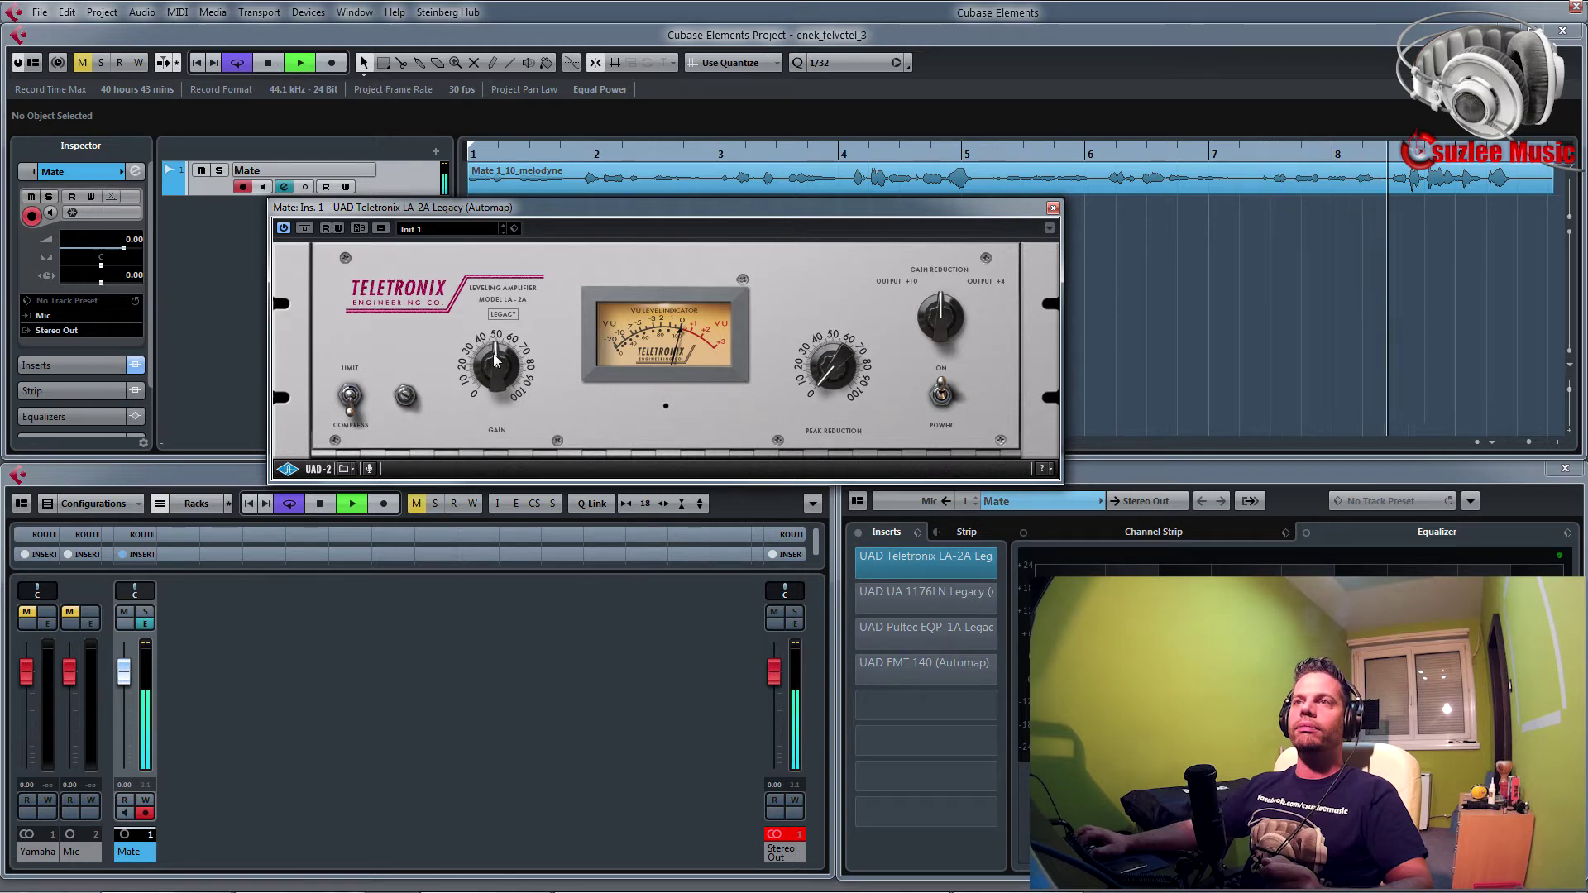
{"action": "key", "text": "space"}
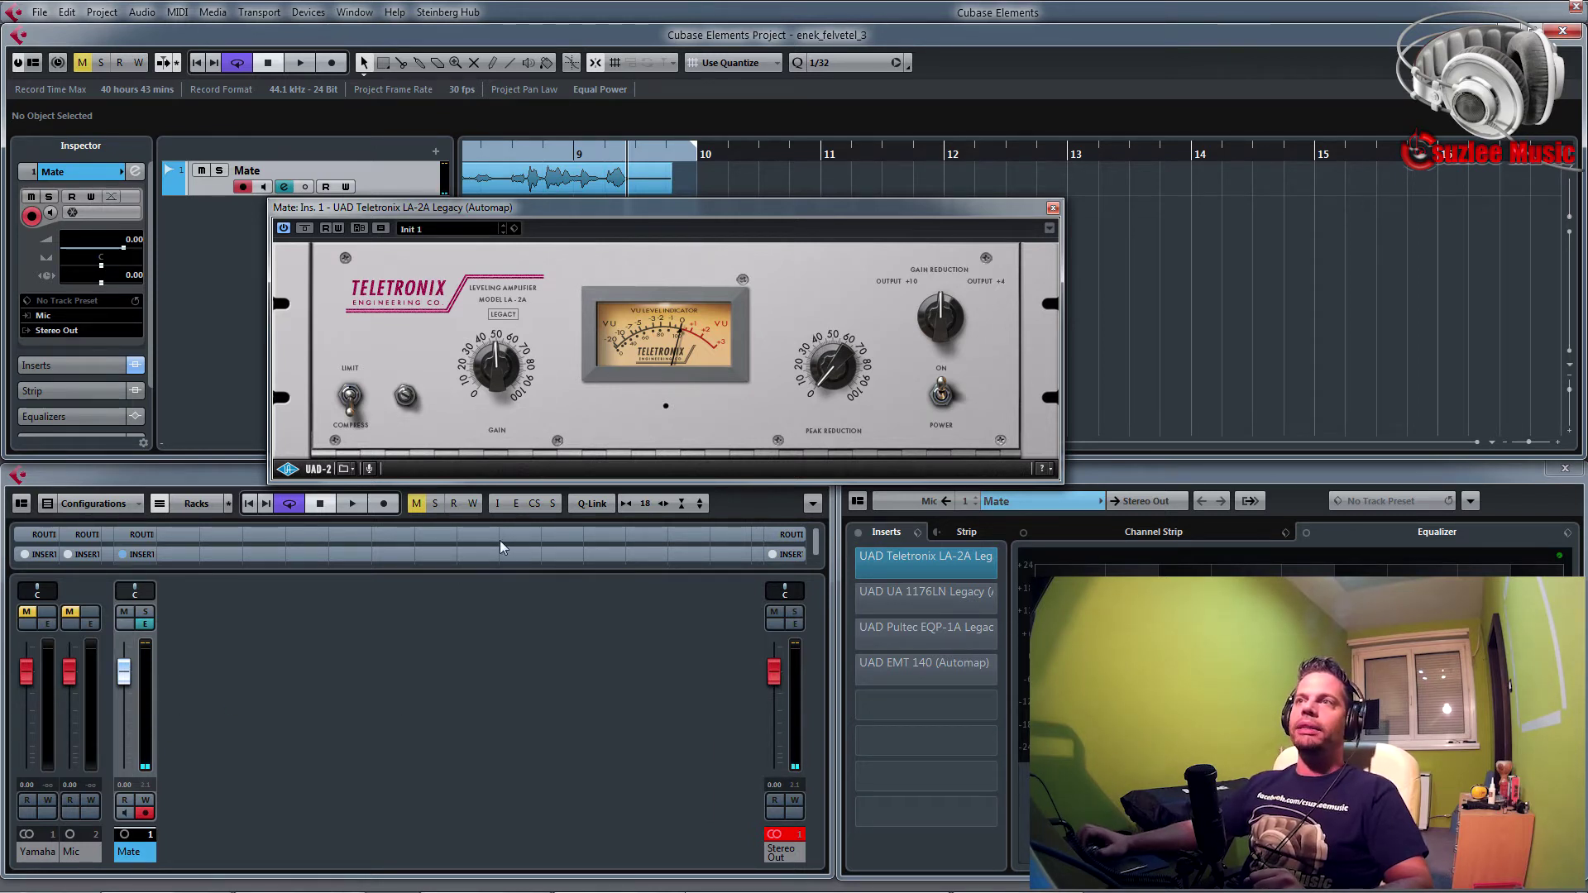
- Move the LA-2A window below the vocal clip and raise Peak Reduction to about 40 while playing from bar 1
{"action": "left_click_drag", "start_coordinate": [837, 177], "coordinate": [1321, 174]}
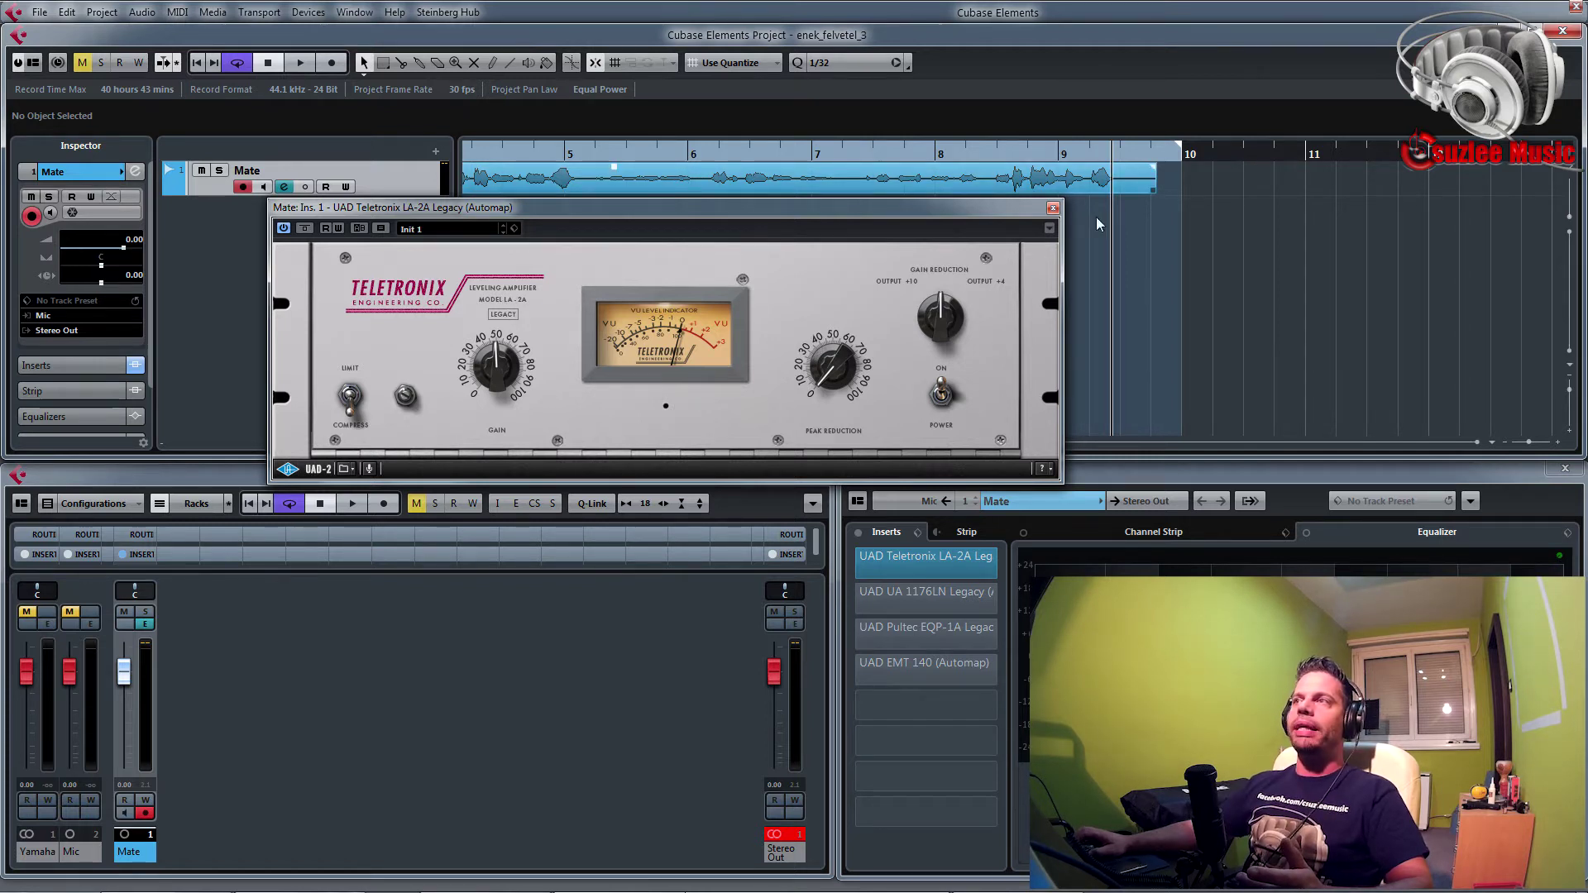
{"action": "left_click_drag", "start_coordinate": [900, 208], "coordinate": [897, 284]}
{"action": "left_click_drag", "start_coordinate": [774, 243], "coordinate": [1209, 240]}
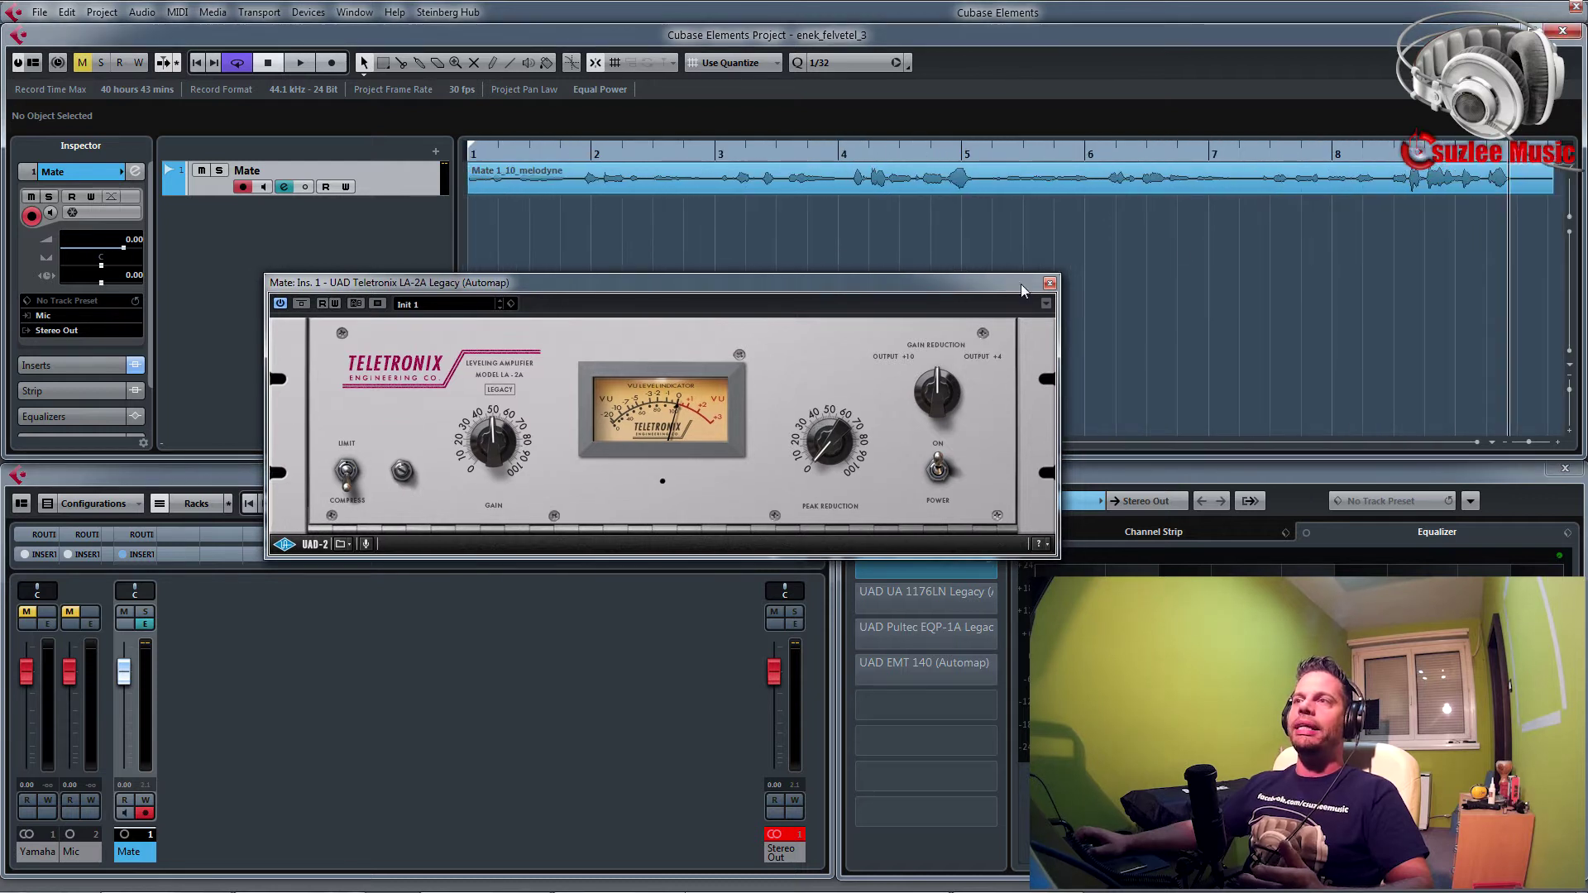
{"action": "left_click", "coordinate": [498, 154]}
{"action": "key", "text": "space"}
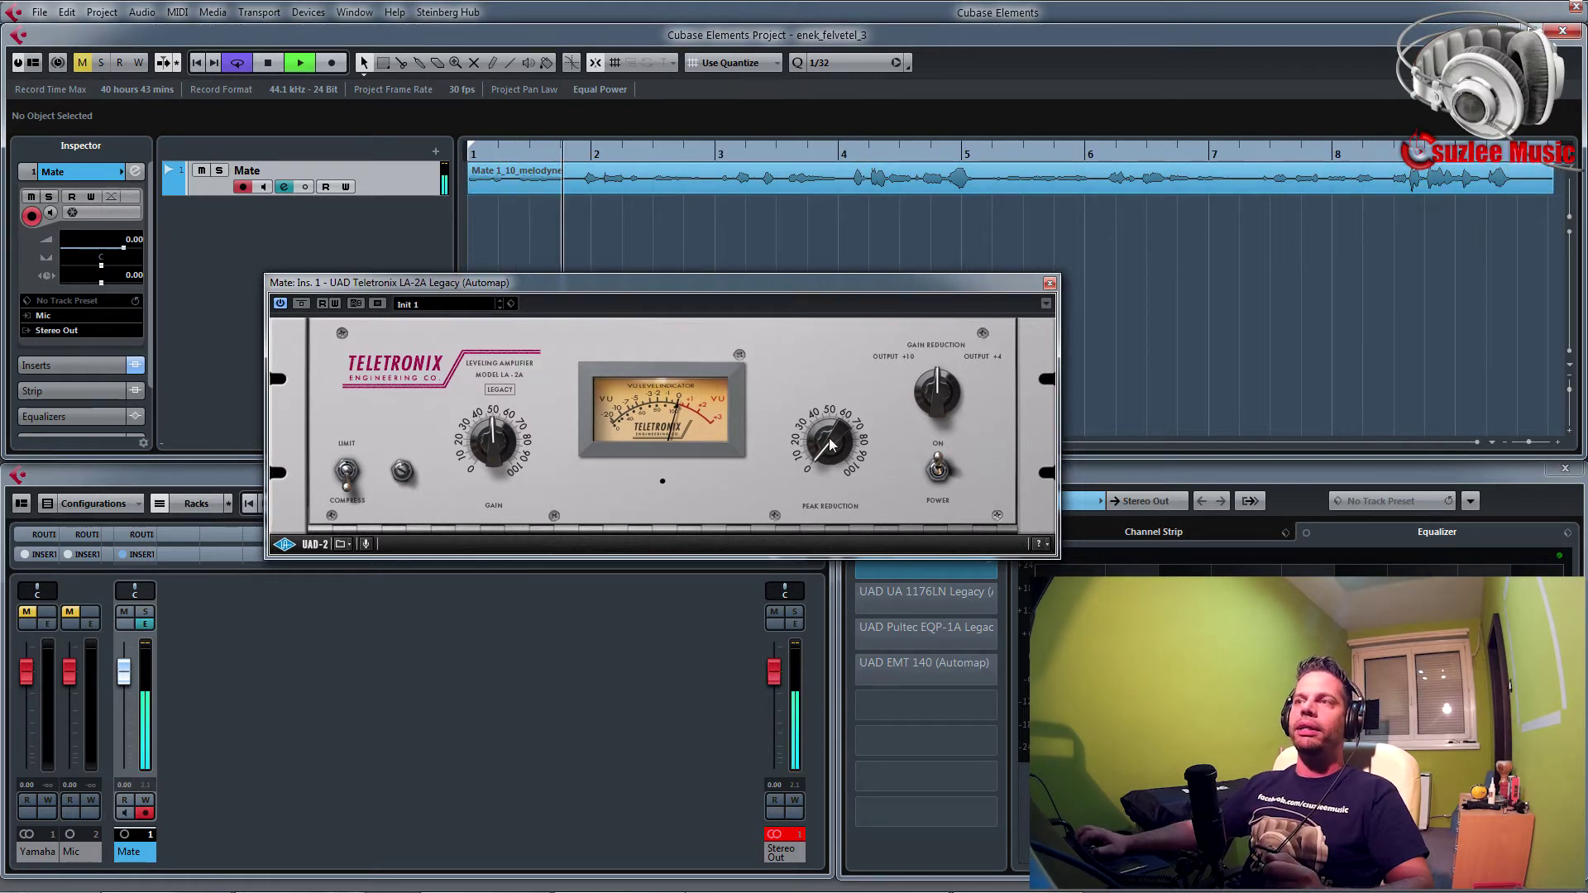
{"action": "left_click_drag", "start_coordinate": [831, 444], "coordinate": [835, 393]}
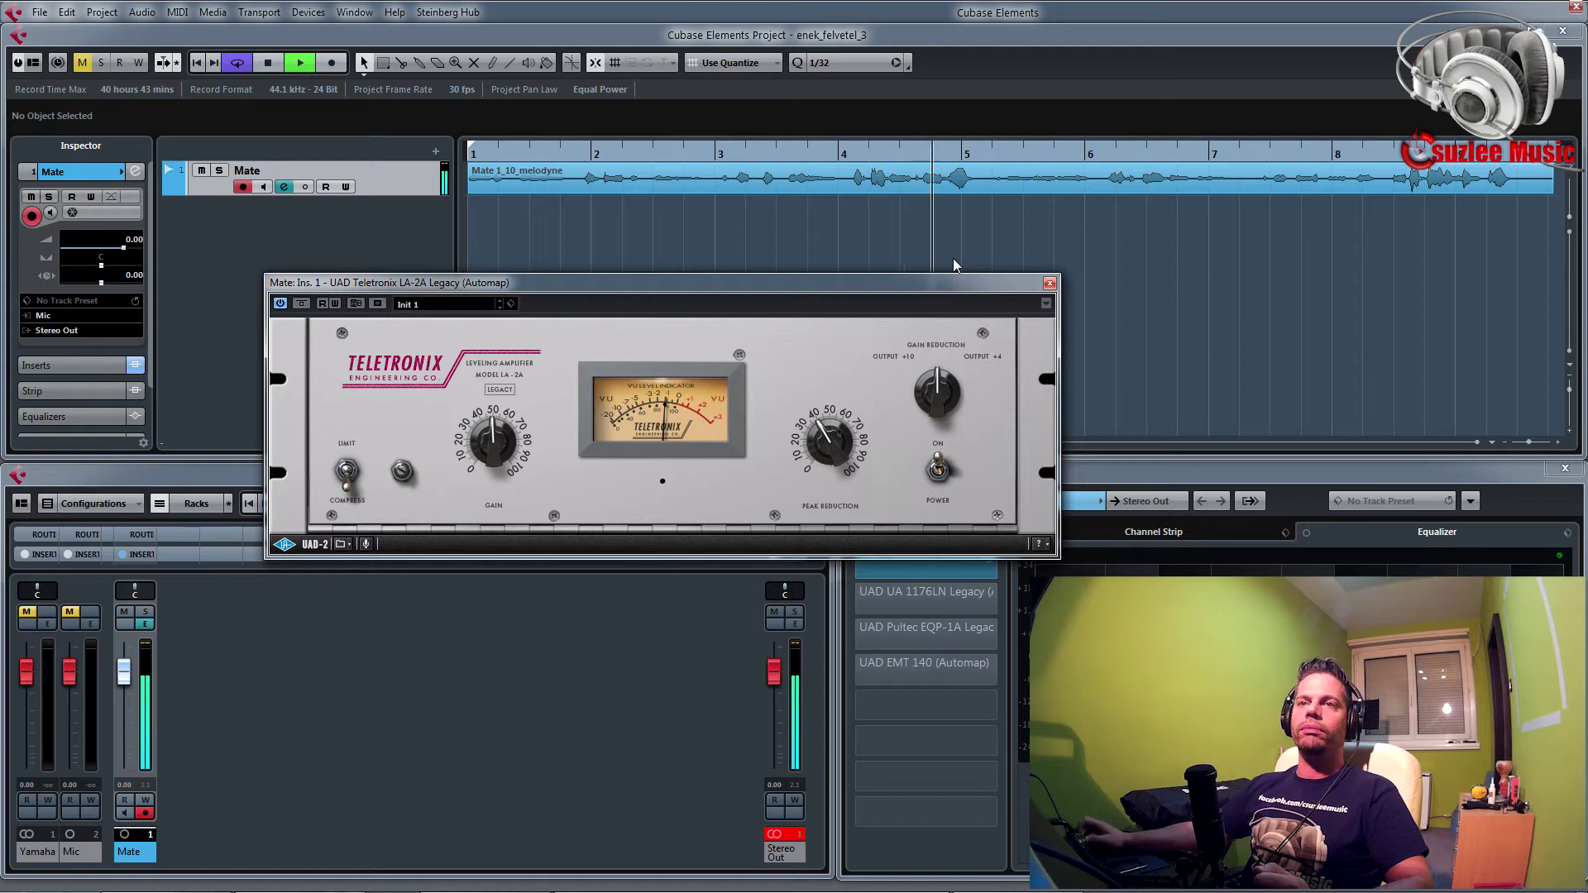
{"action": "left_click", "coordinate": [268, 63]}
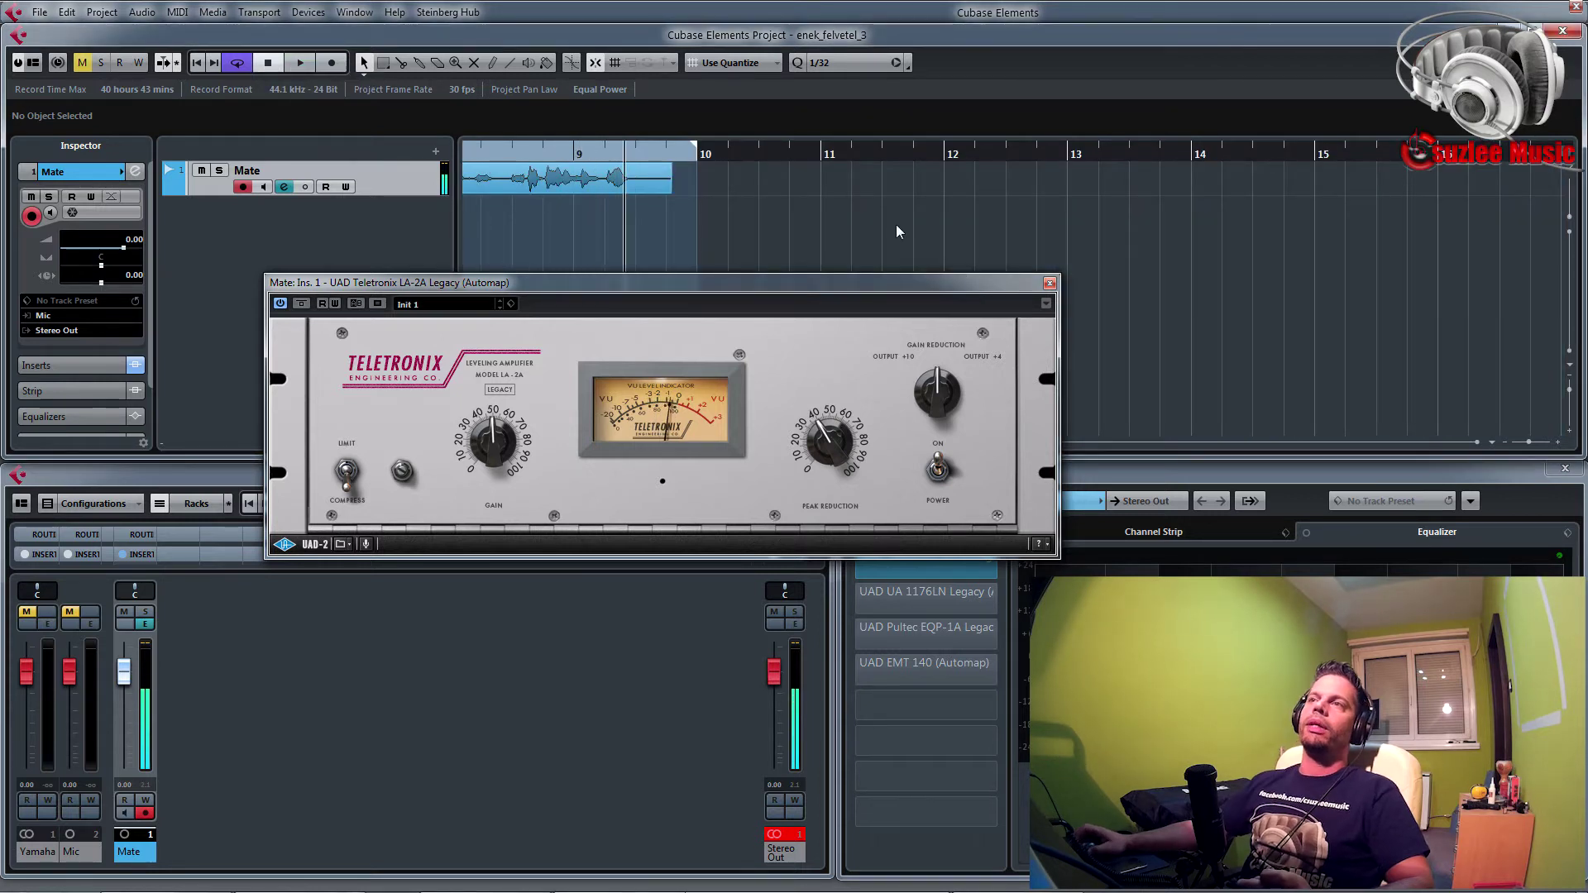
- Replay the vocal from the middle of bar 1 past bar 5 and watch the LA-2A's gain reduction meter
{"action": "left_click_drag", "start_coordinate": [666, 233], "coordinate": [1120, 236]}
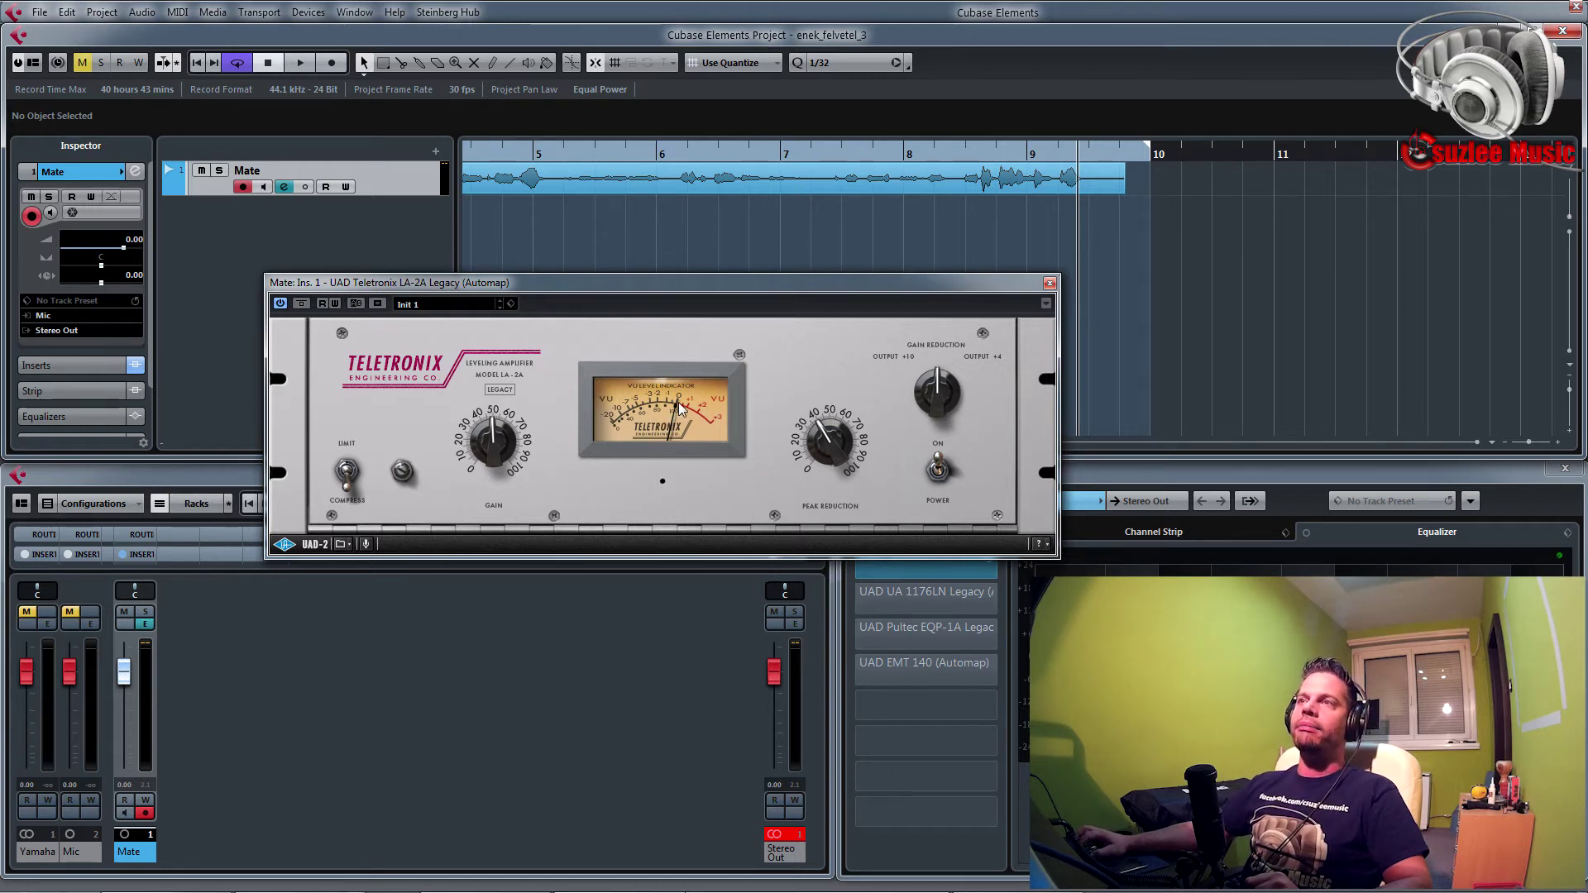
{"action": "left_click_drag", "start_coordinate": [627, 245], "coordinate": [1082, 243]}
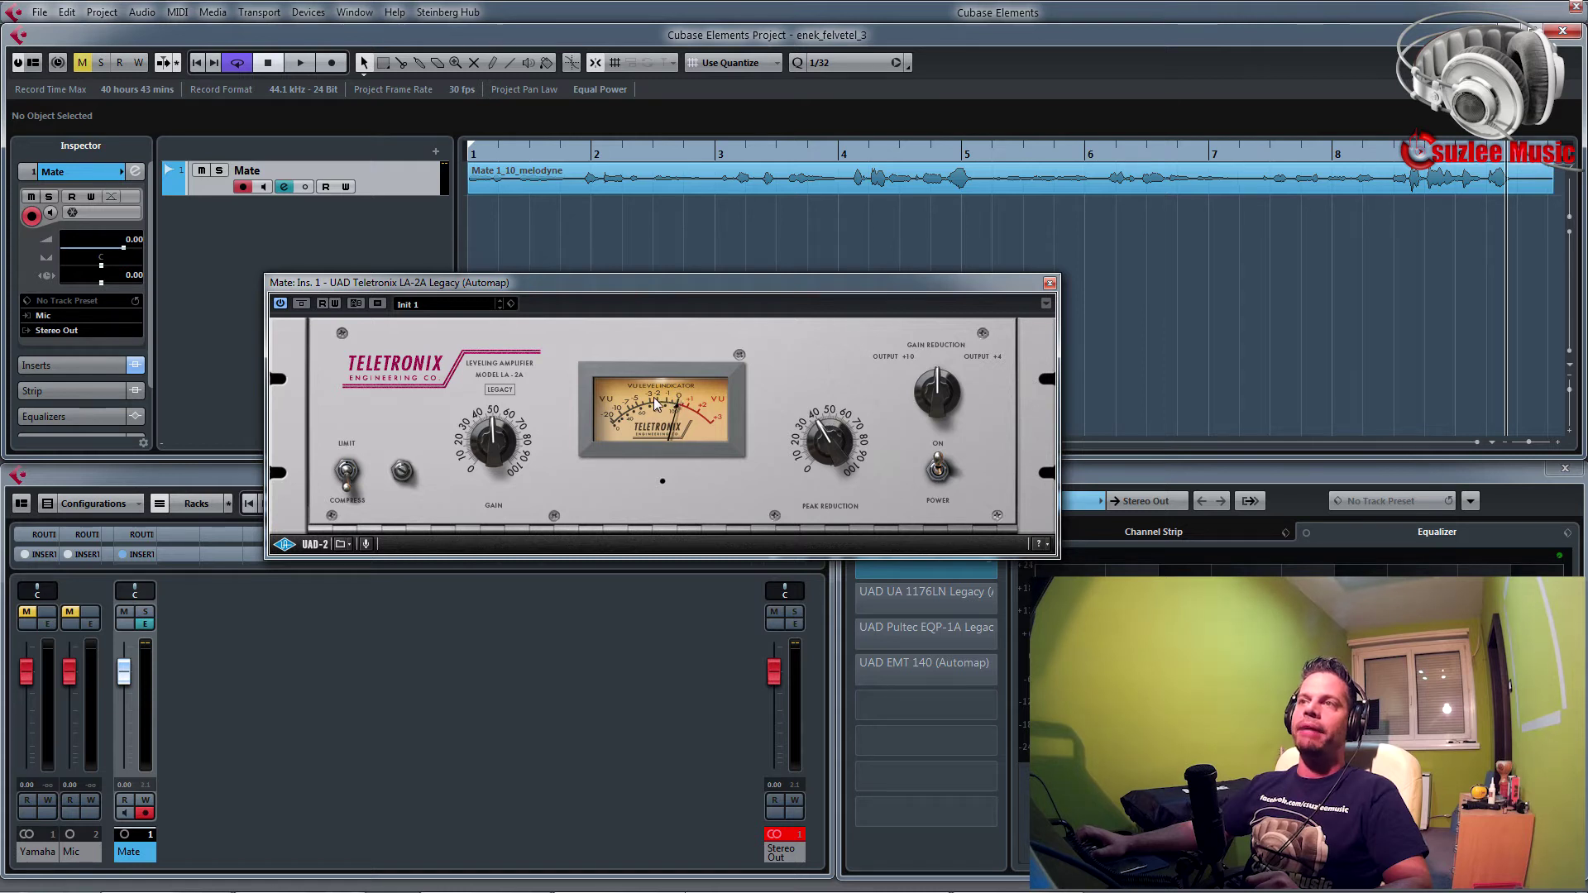
{"action": "left_click", "coordinate": [534, 154]}
{"action": "key", "text": "space"}
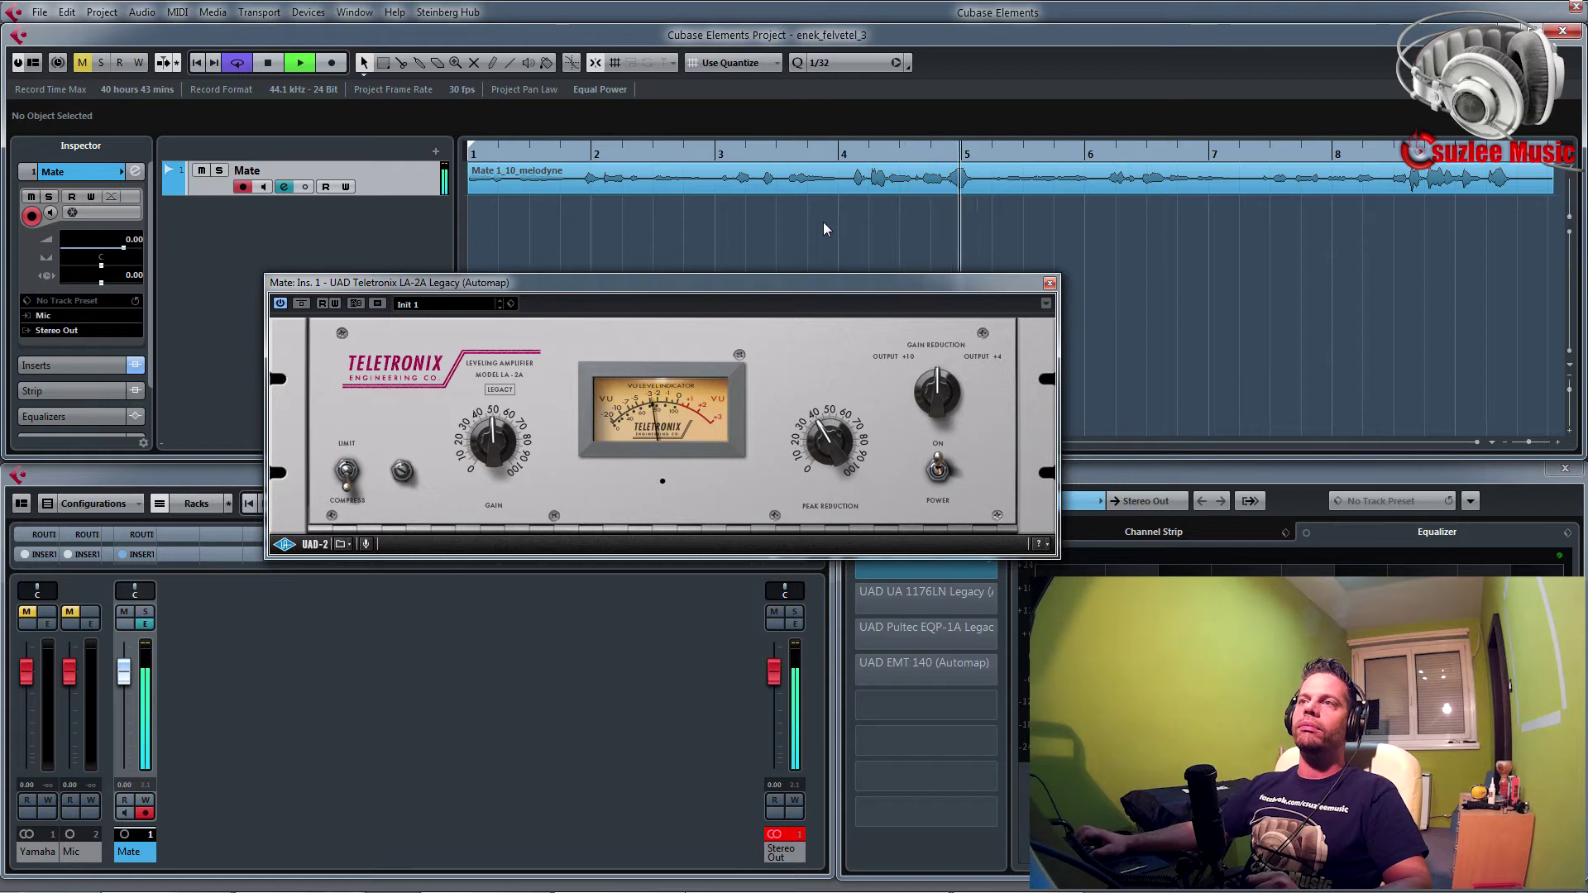
{"action": "key", "text": "space"}
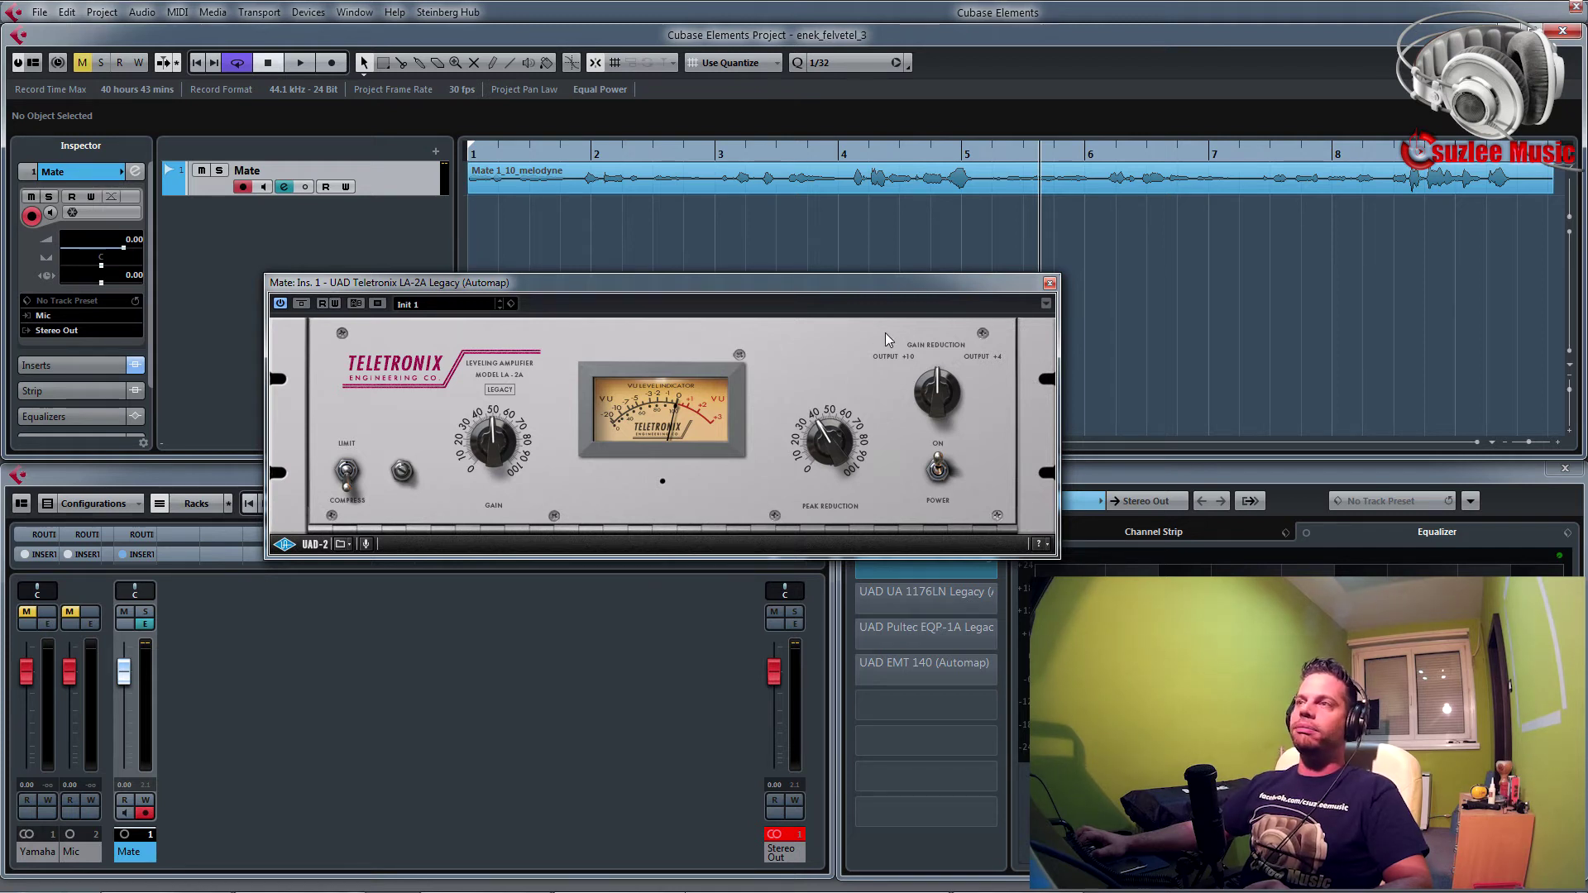
- Close and deactivate the LA-2A, and open and activate the UAD UA 1176LN as the only working insert
{"action": "left_click", "coordinate": [1050, 284]}
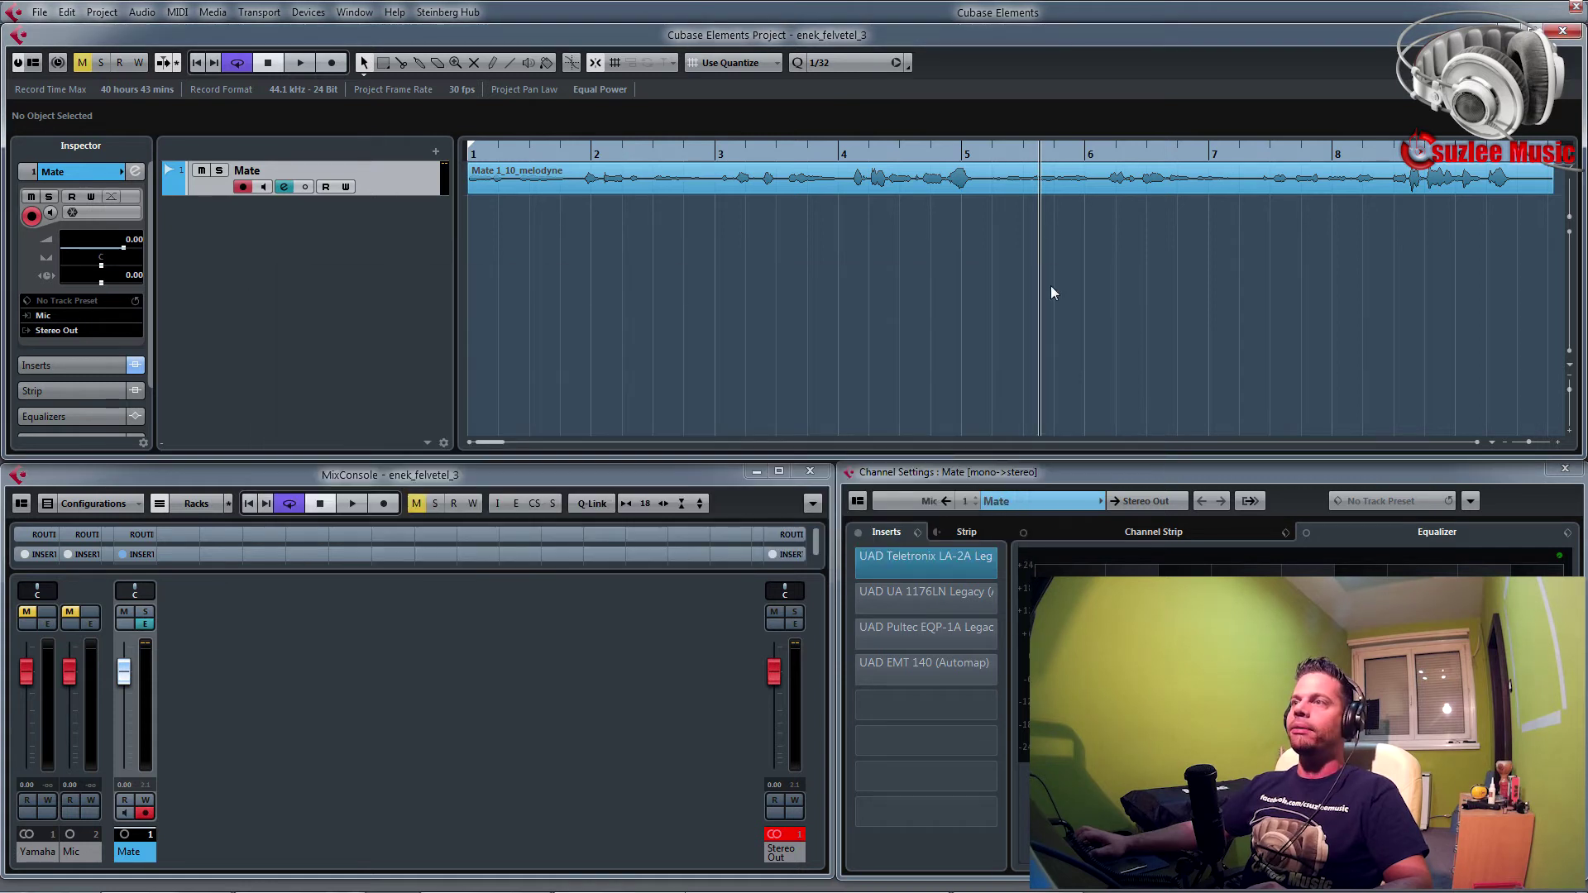
{"action": "left_click", "coordinate": [853, 565]}
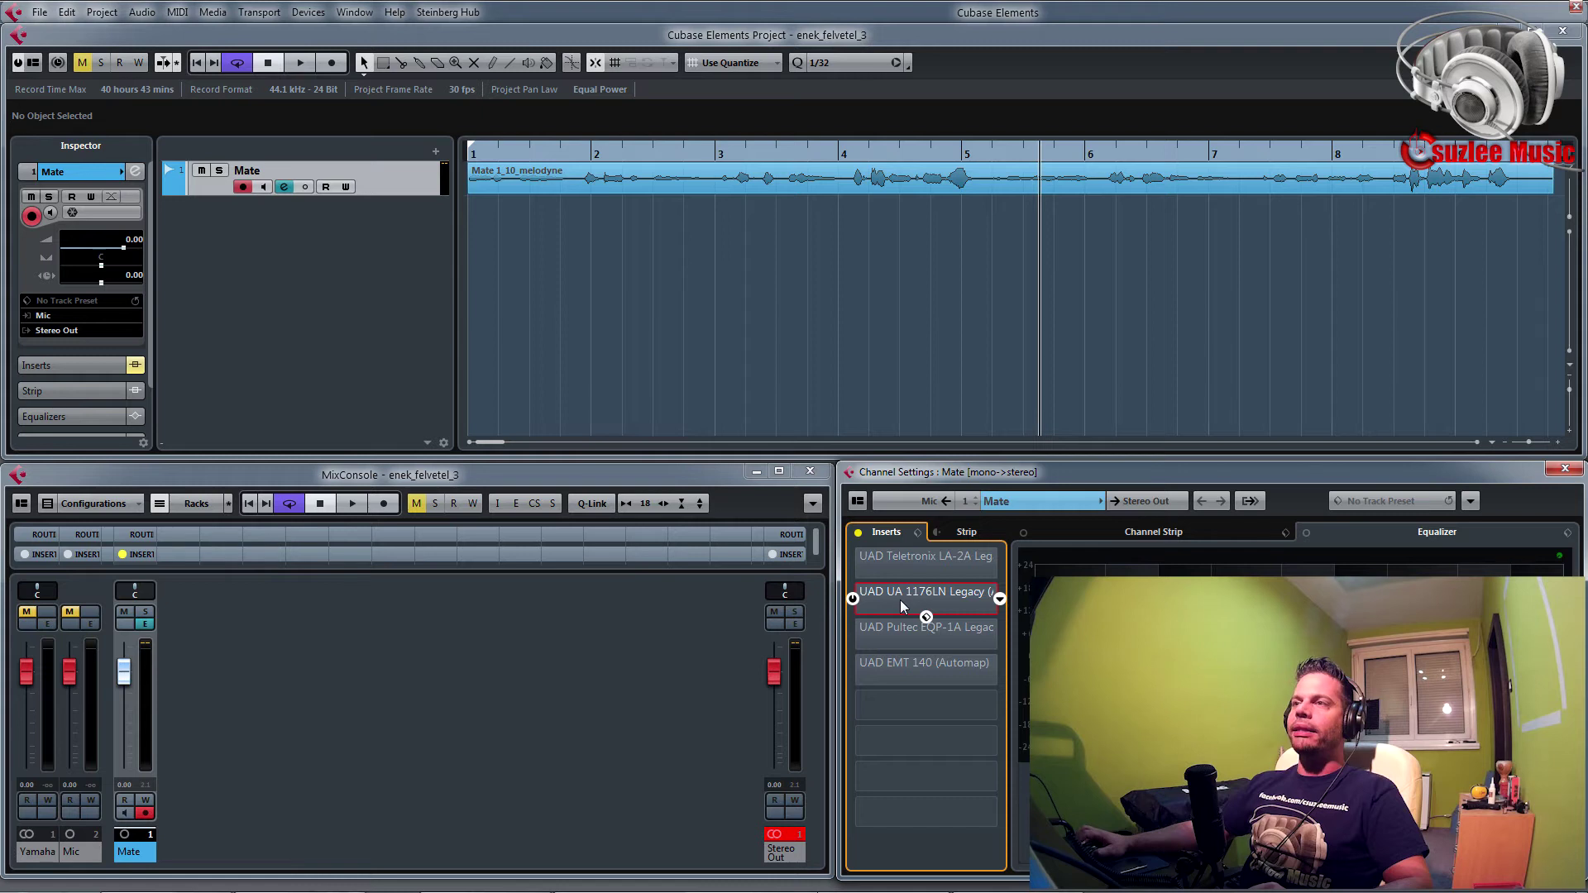
{"action": "left_click", "coordinate": [900, 599]}
{"action": "left_click", "coordinate": [856, 596]}
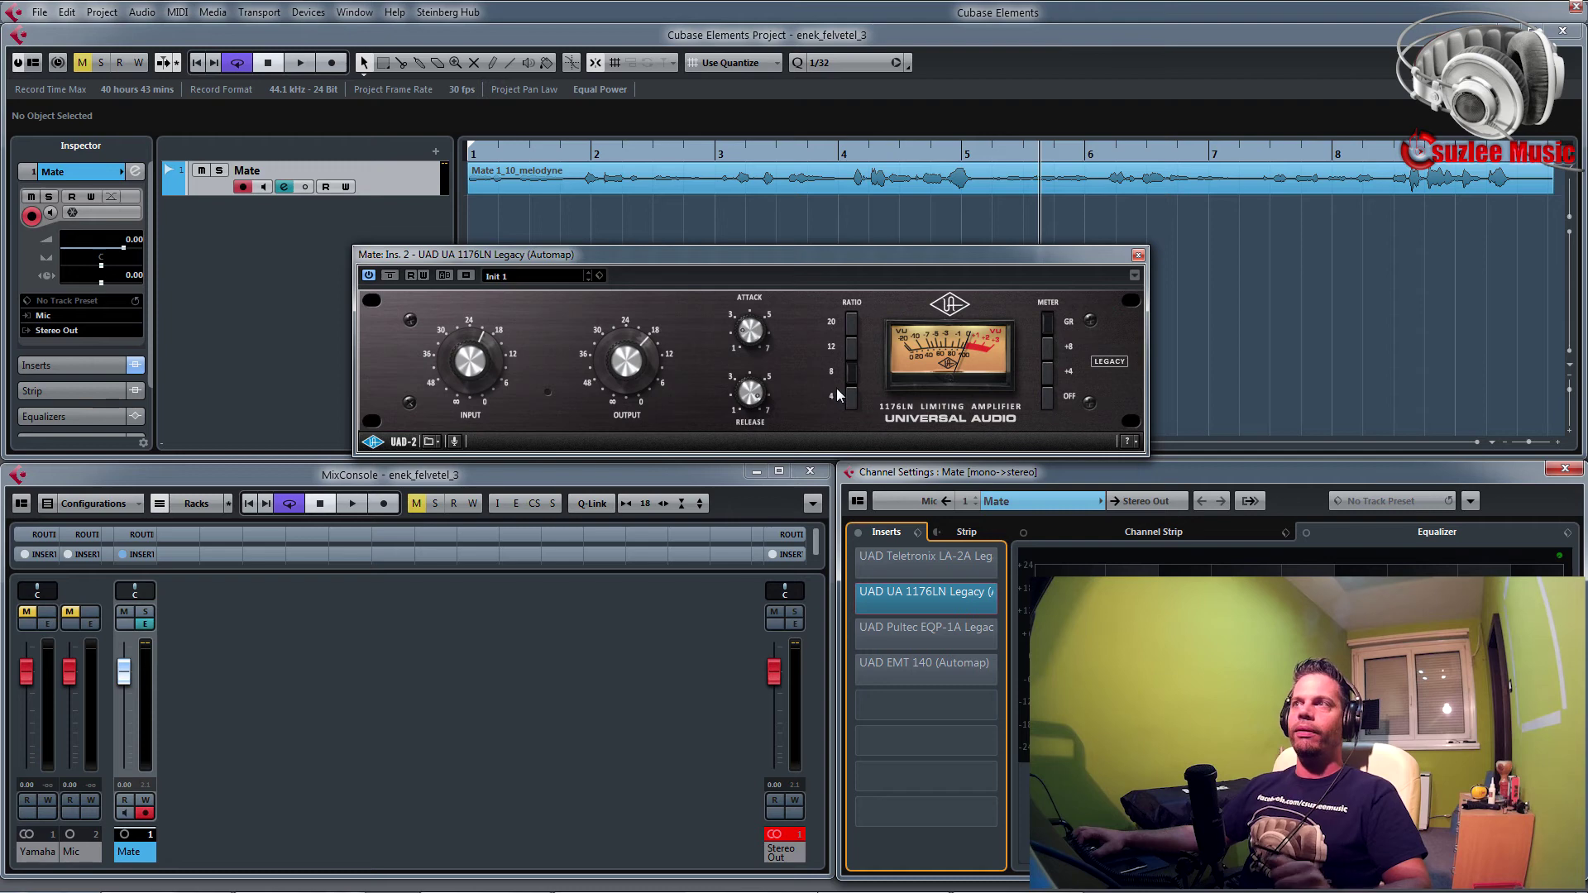
- Play the vocal through the 1176LN from the second half of bar 1 into bar 9 and watch its meter
{"action": "left_click", "coordinate": [829, 221]}
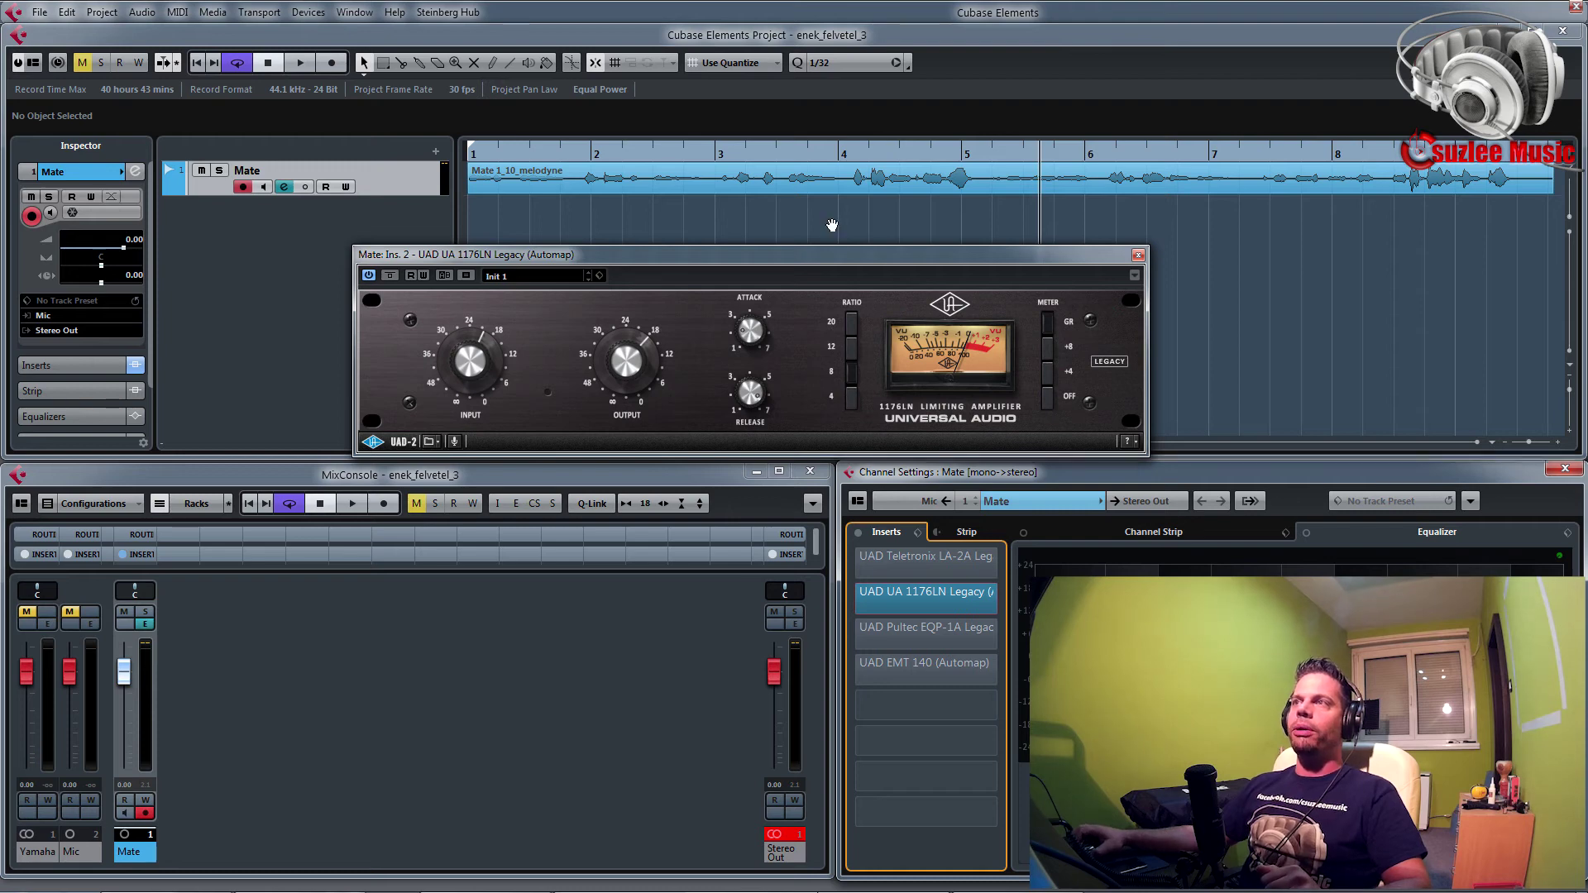
{"action": "left_click", "coordinate": [546, 153]}
{"action": "key", "text": "space"}
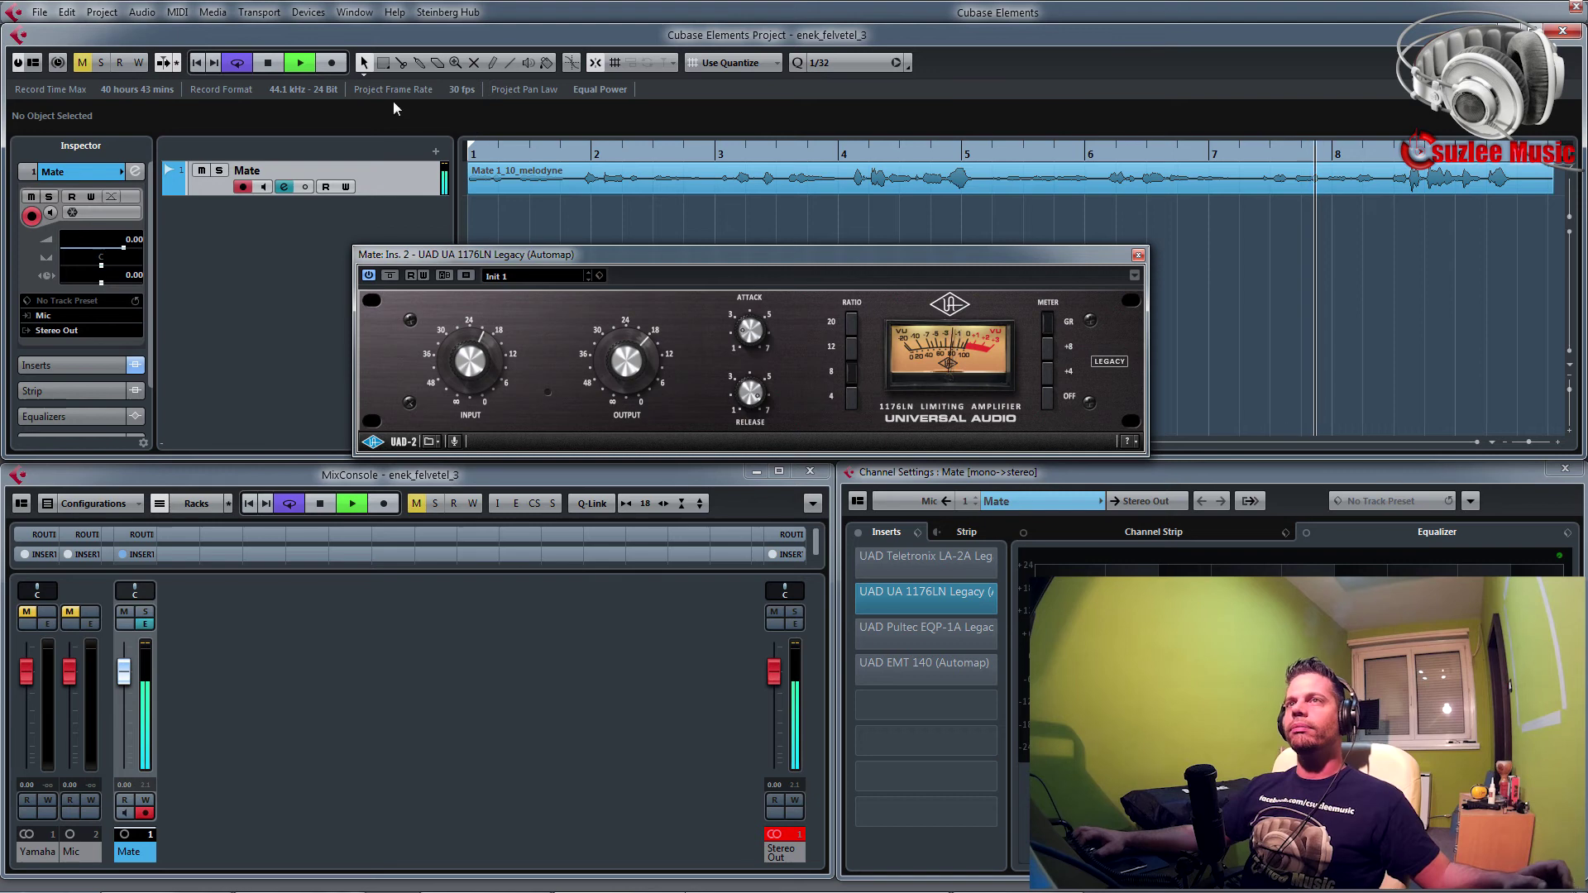
{"action": "left_click", "coordinate": [268, 63]}
- Replay the first phrases through the 1176LN, from late in bar 1 to just past bar 5
{"action": "left_click_drag", "start_coordinate": [614, 225], "coordinate": [1072, 232]}
{"action": "left_click_drag", "start_coordinate": [733, 227], "coordinate": [1252, 229]}
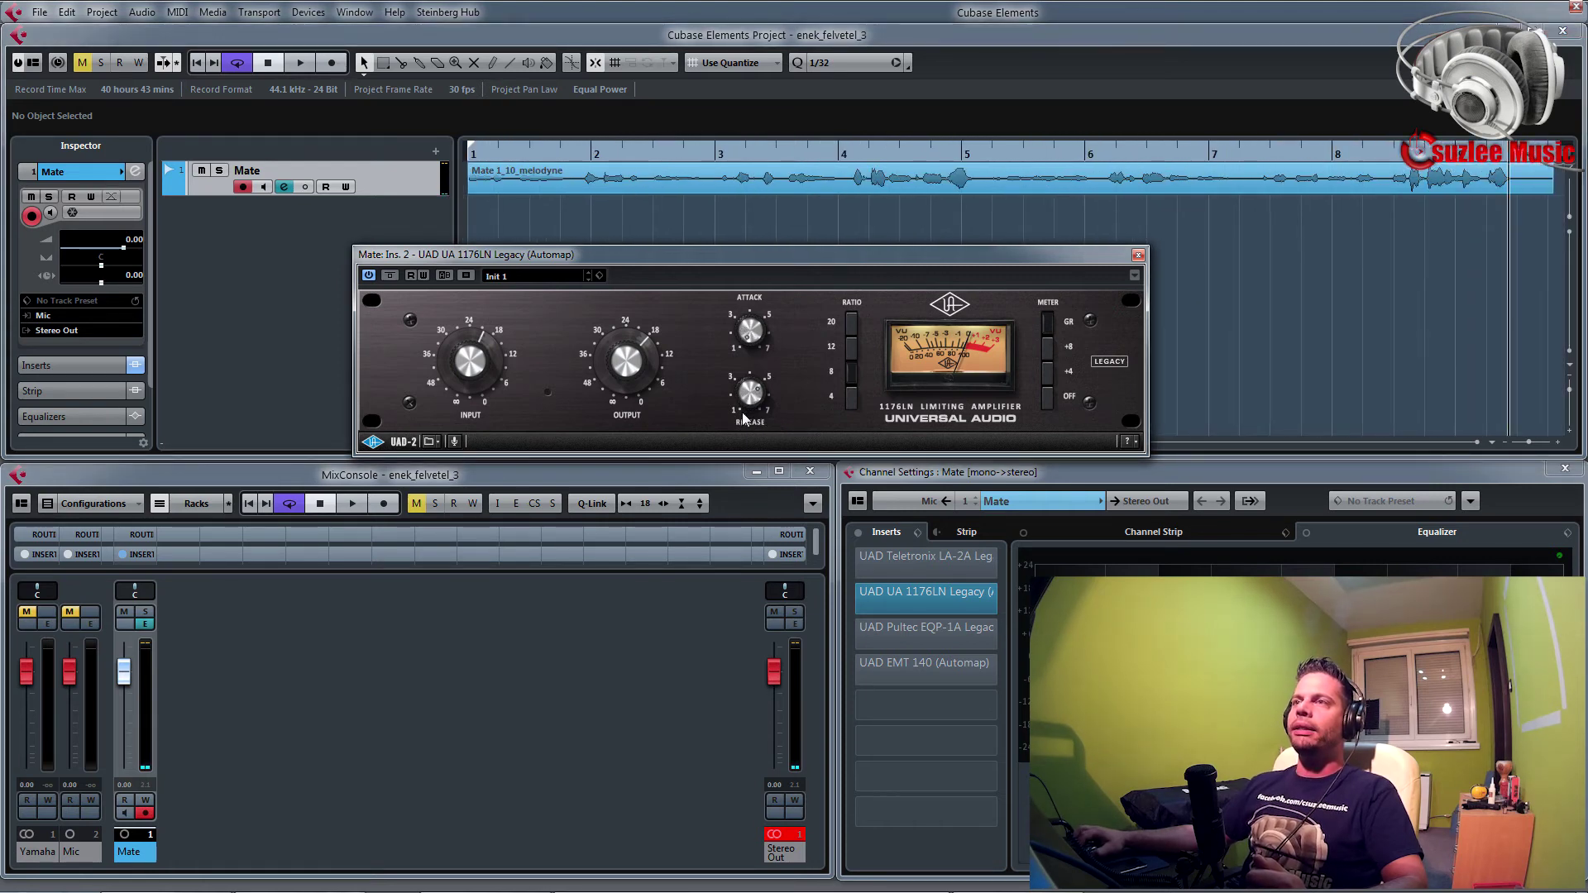
{"action": "left_click", "coordinate": [568, 153]}
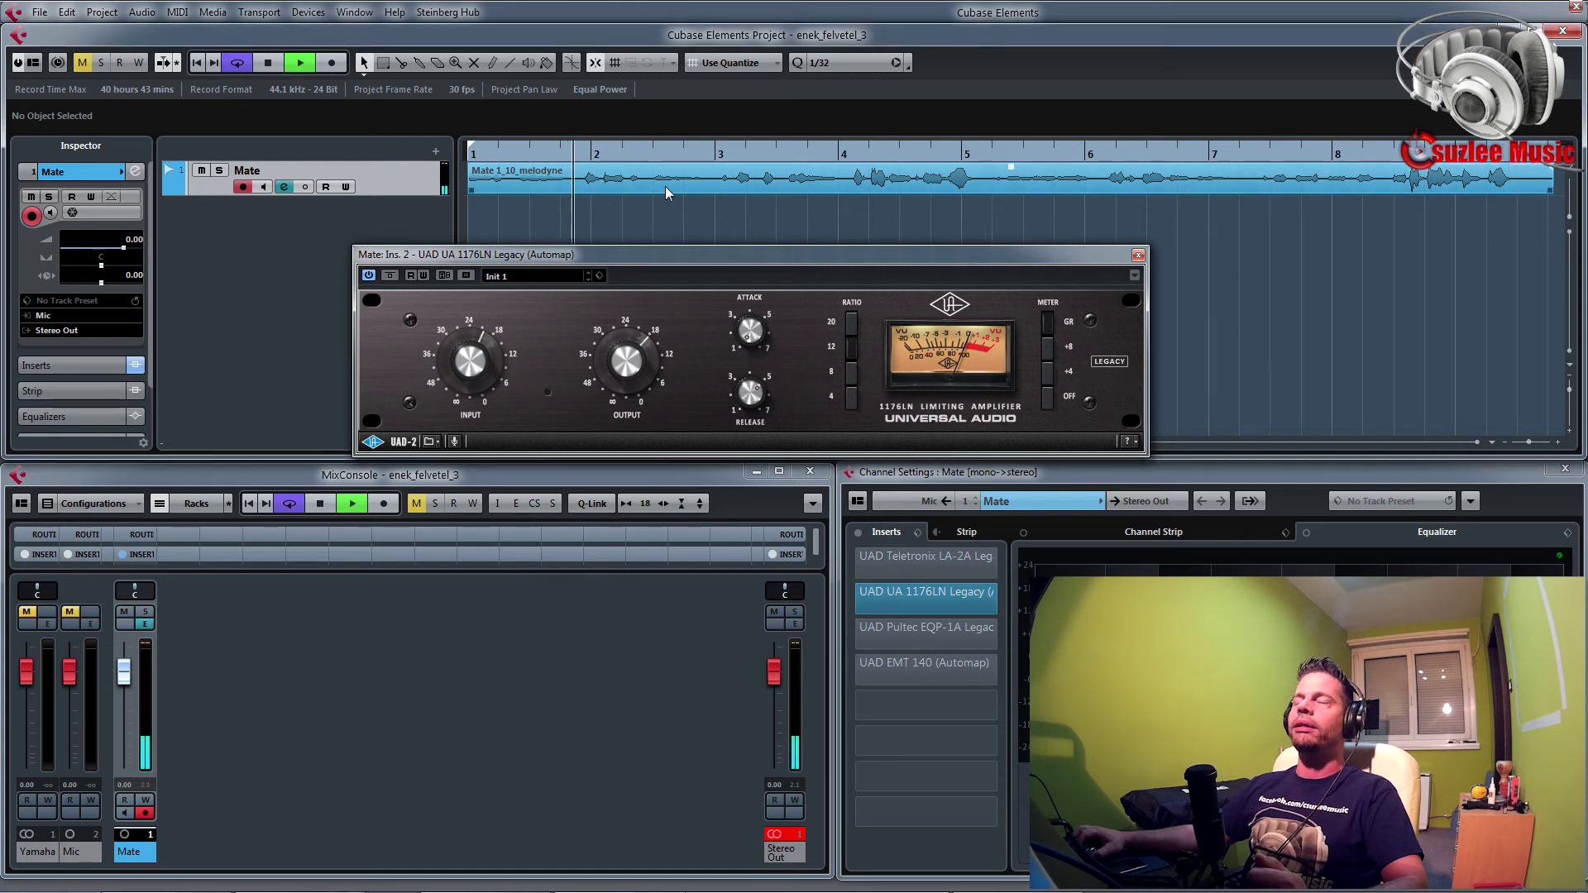
{"action": "key", "text": "space"}
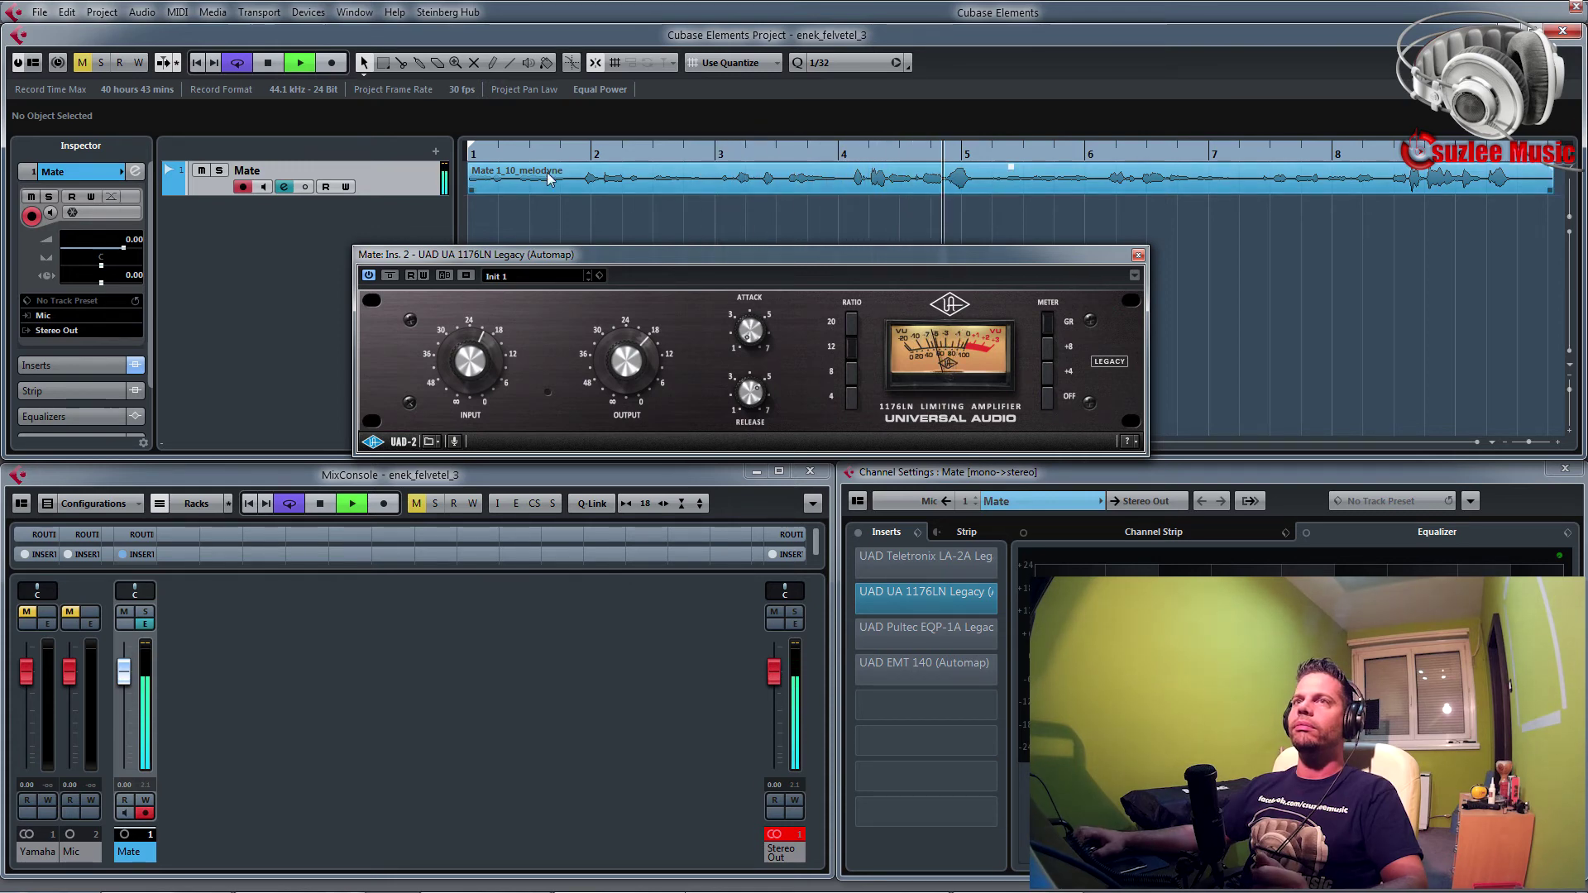
{"action": "key", "text": "space"}
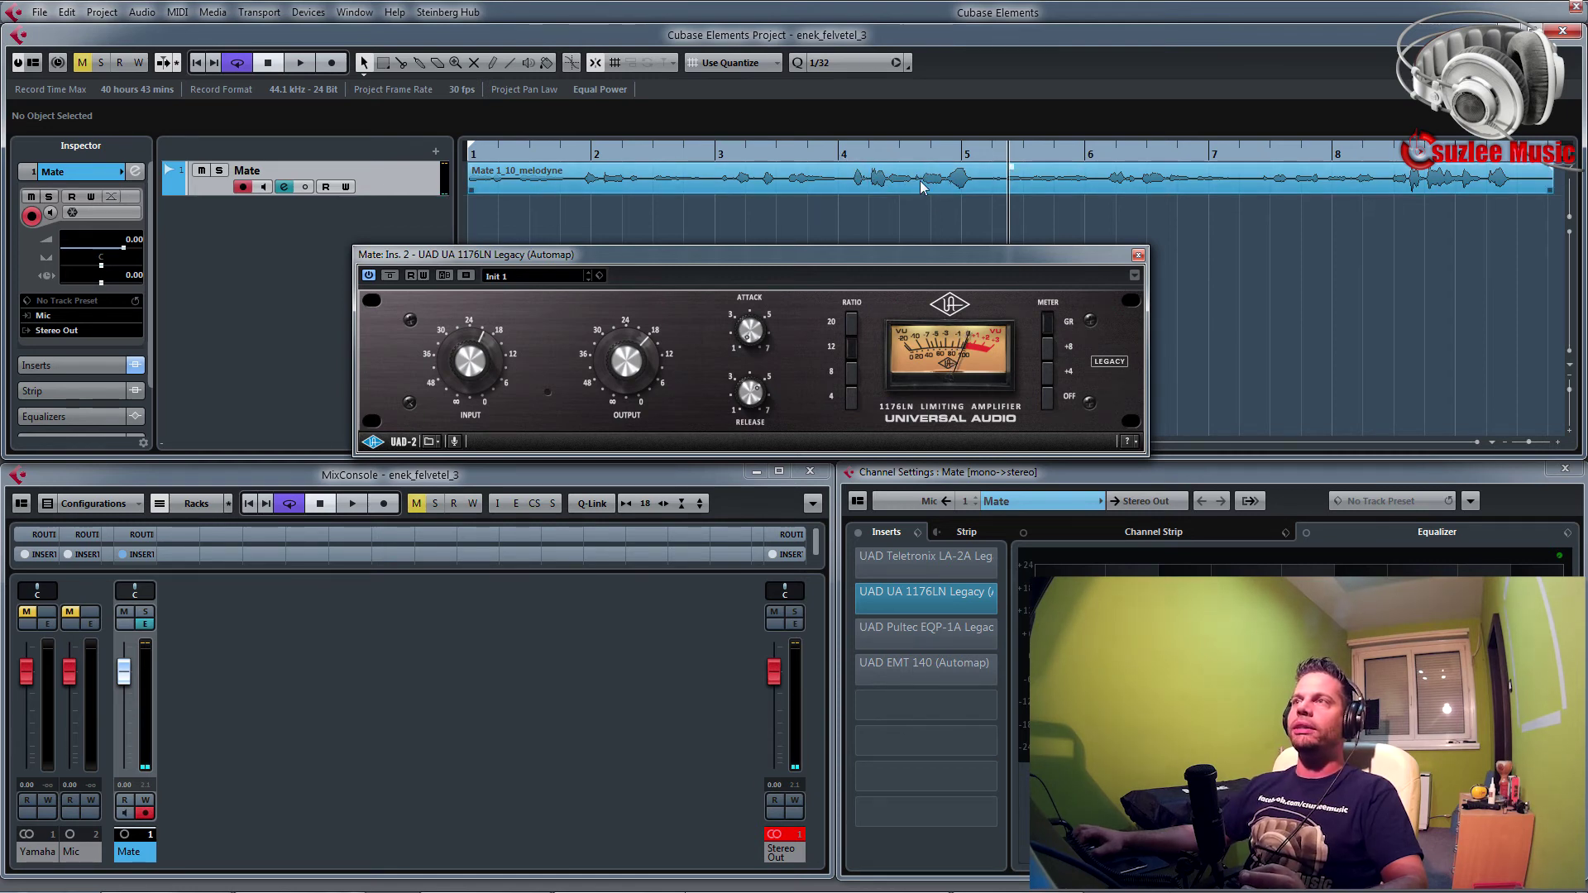
- Replay the vocal phrase through the 1176LN twice, from the second half of bar 3 to past bar 5, and watch its meter
{"action": "left_click", "coordinate": [800, 156]}
{"action": "key", "text": "space"}
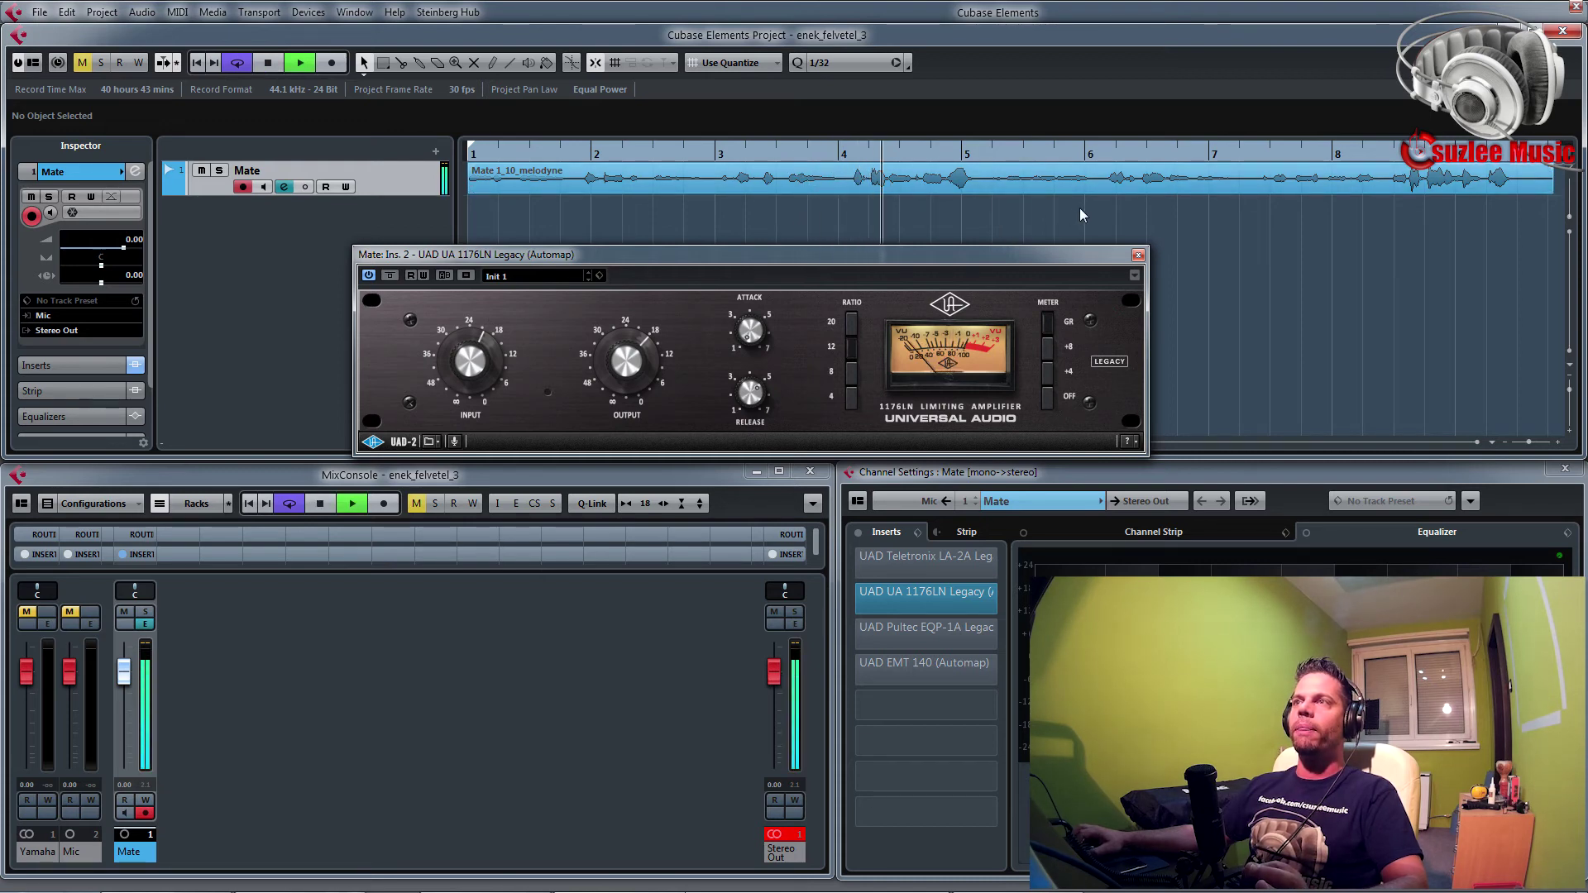
{"action": "left_click", "coordinate": [300, 70]}
{"action": "left_click", "coordinate": [901, 189]}
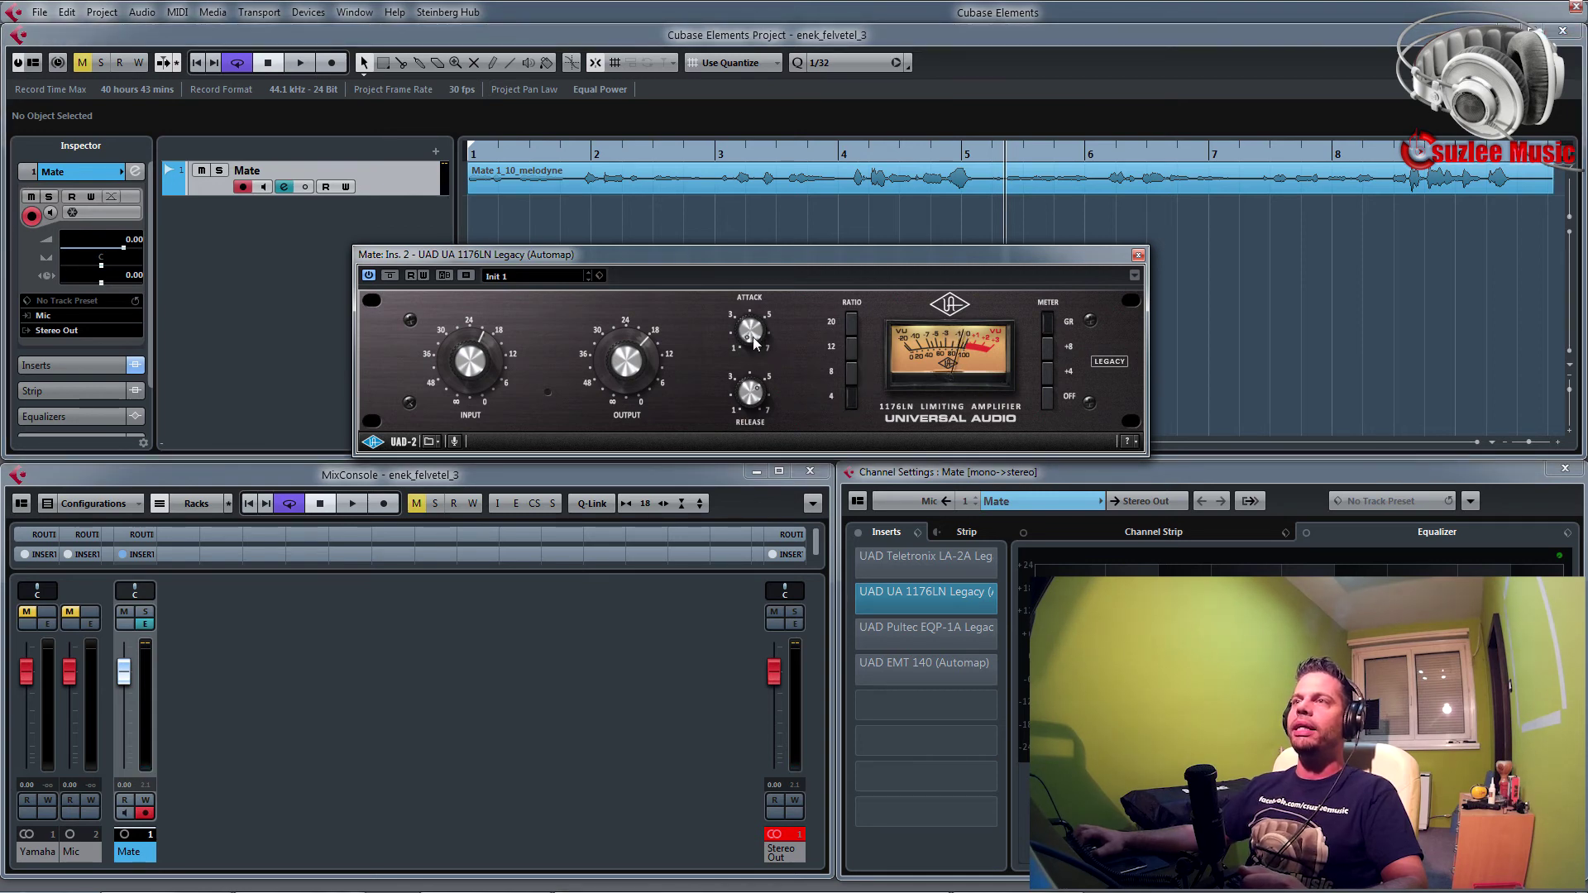
{"action": "left_click", "coordinate": [790, 153]}
{"action": "key", "text": "space"}
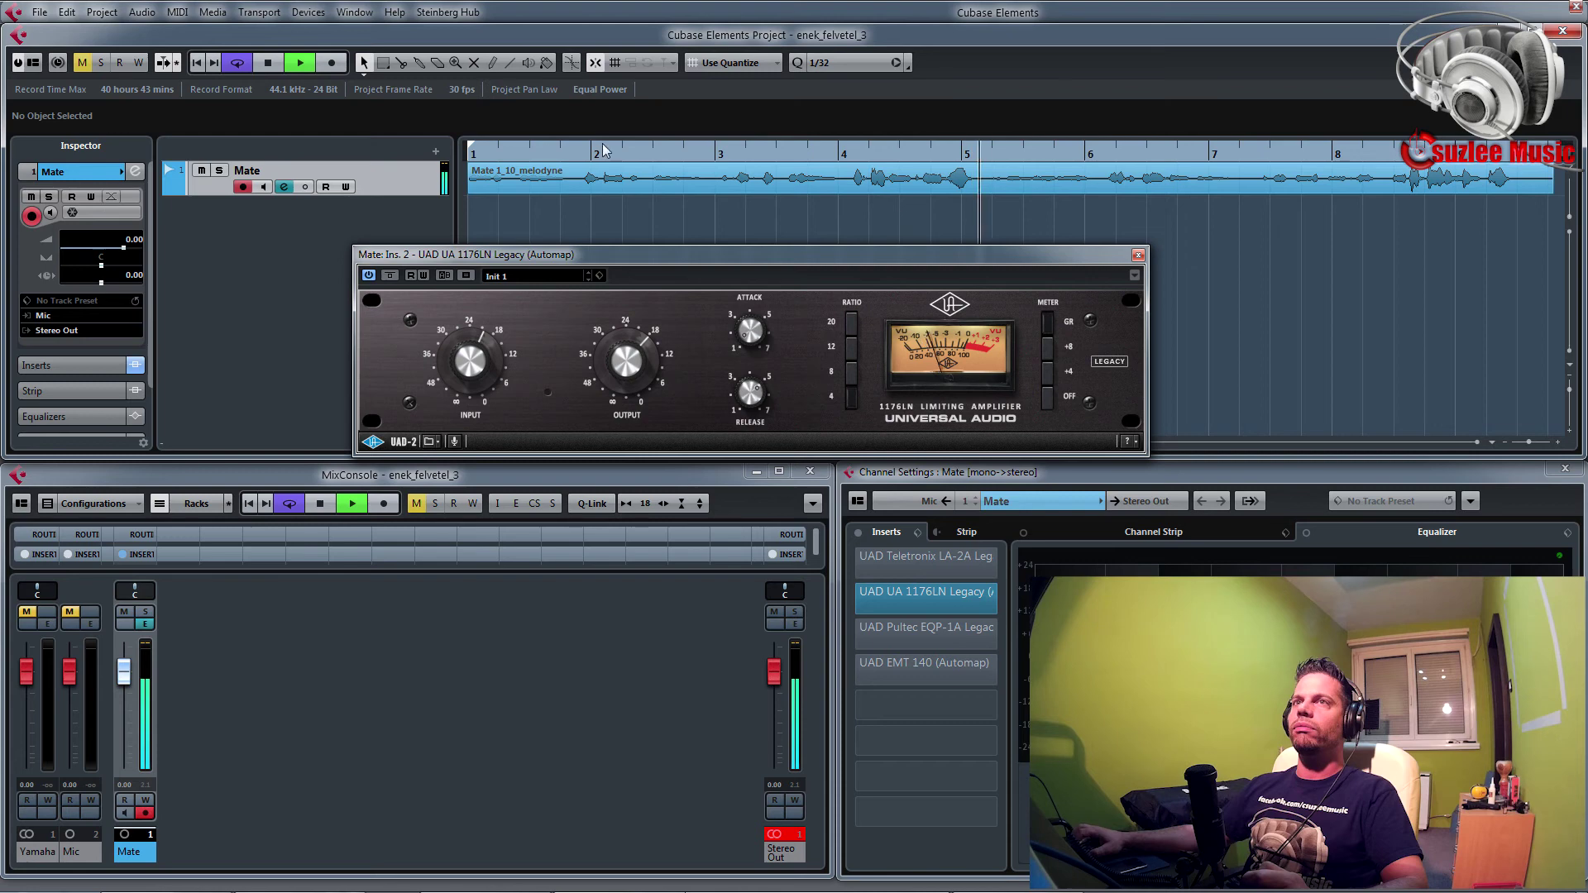
{"action": "key", "text": "space"}
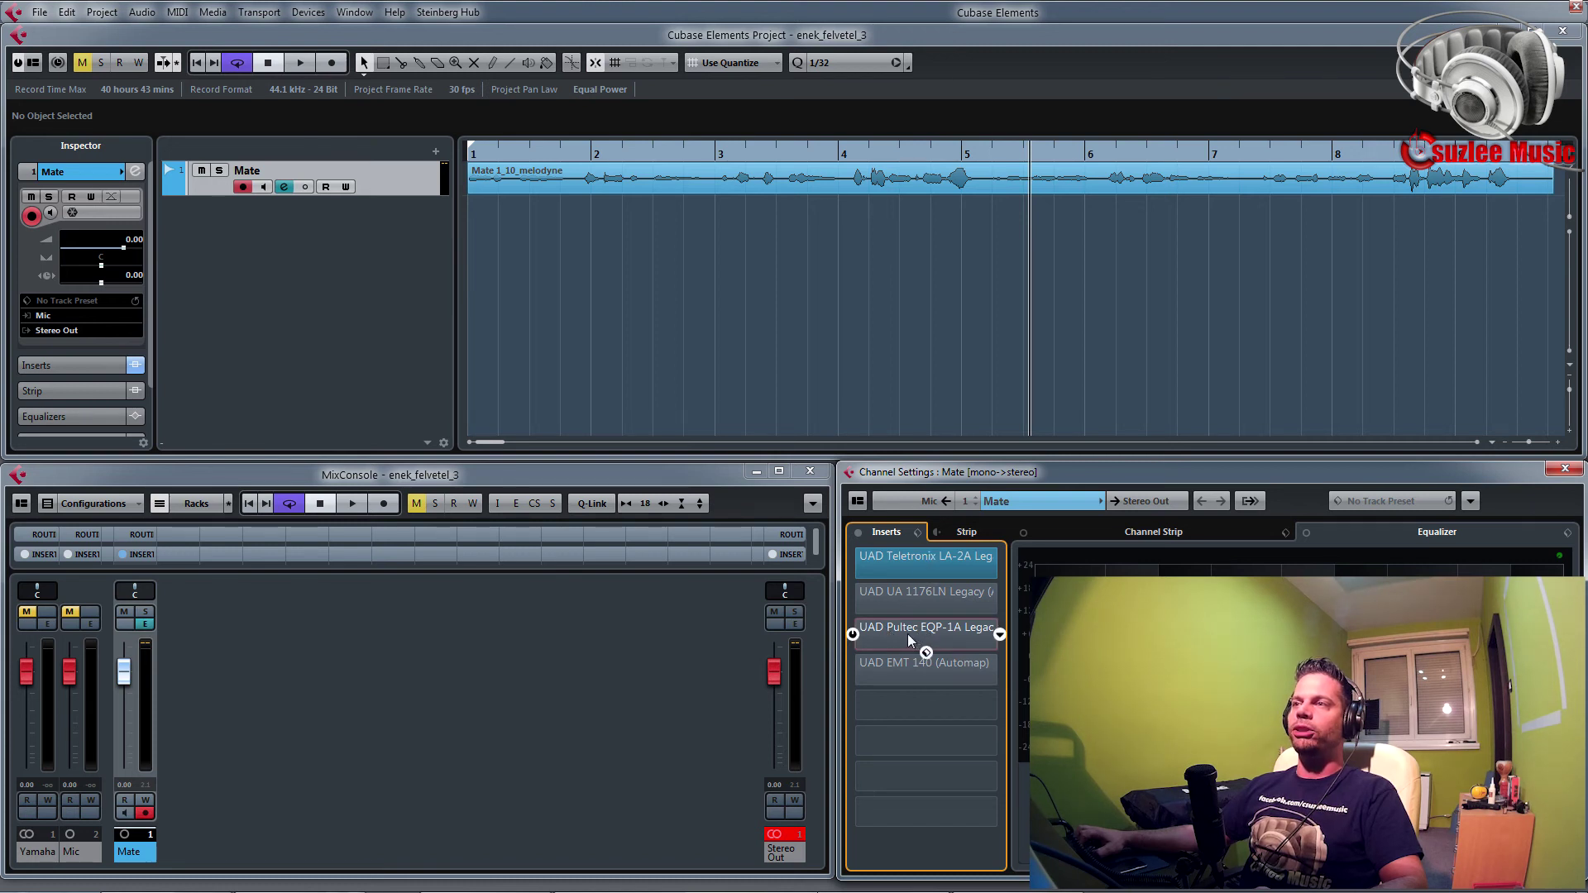
- Activate the UAD Pultec EQP-1A insert on the vocal channel, view its settings in the plug-in window and close it
{"action": "left_click", "coordinate": [852, 635]}
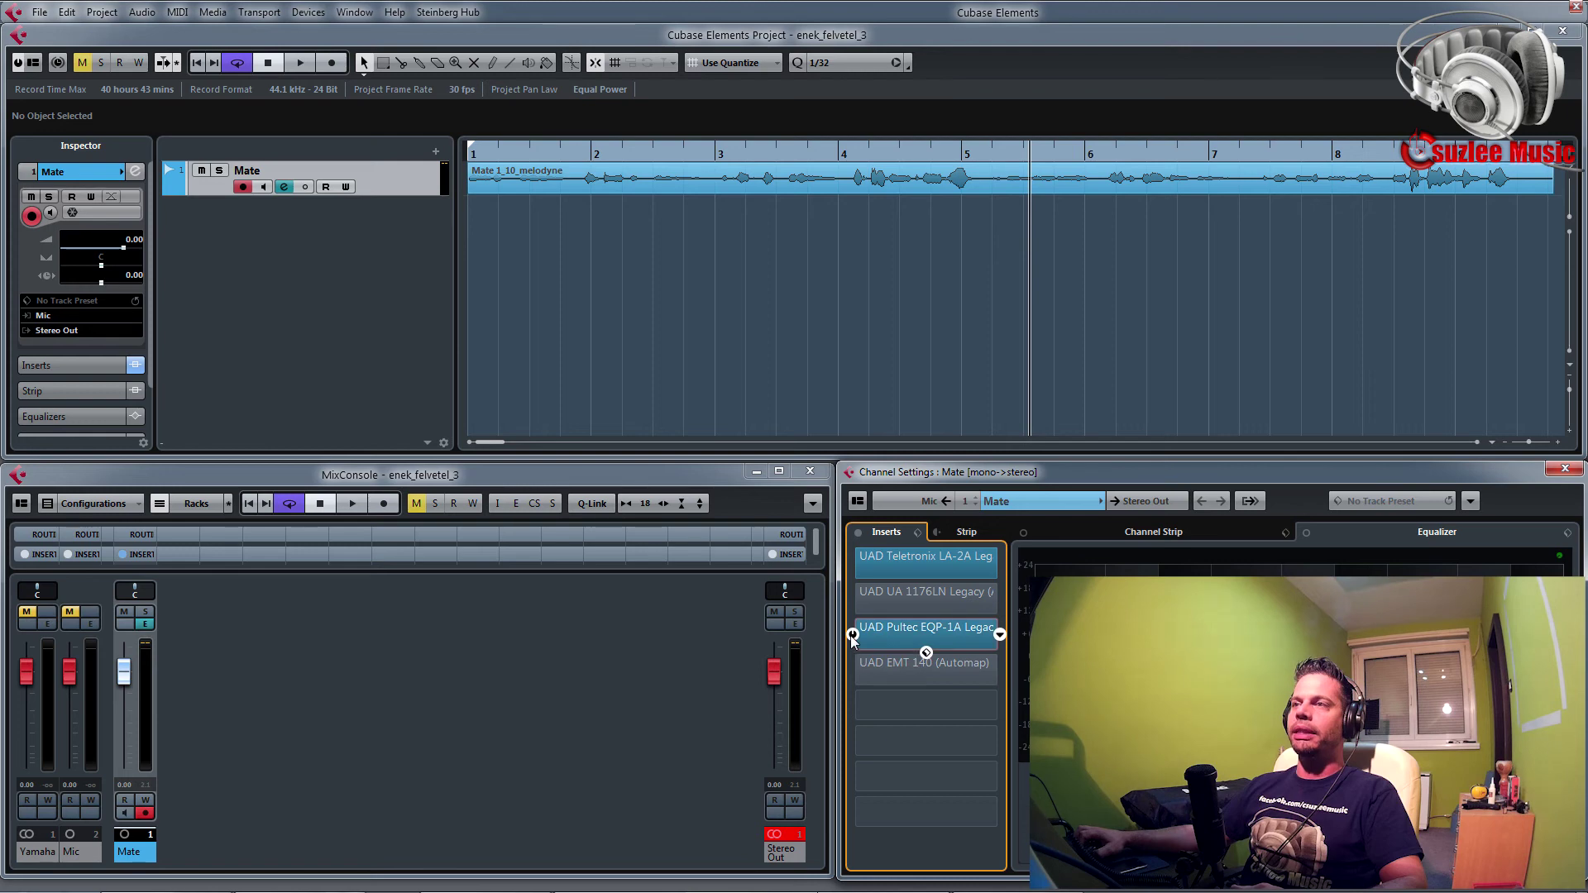
{"action": "left_click", "coordinate": [907, 634]}
{"action": "left_click_drag", "start_coordinate": [786, 479], "coordinate": [768, 342]}
{"action": "left_click", "coordinate": [1123, 323]}
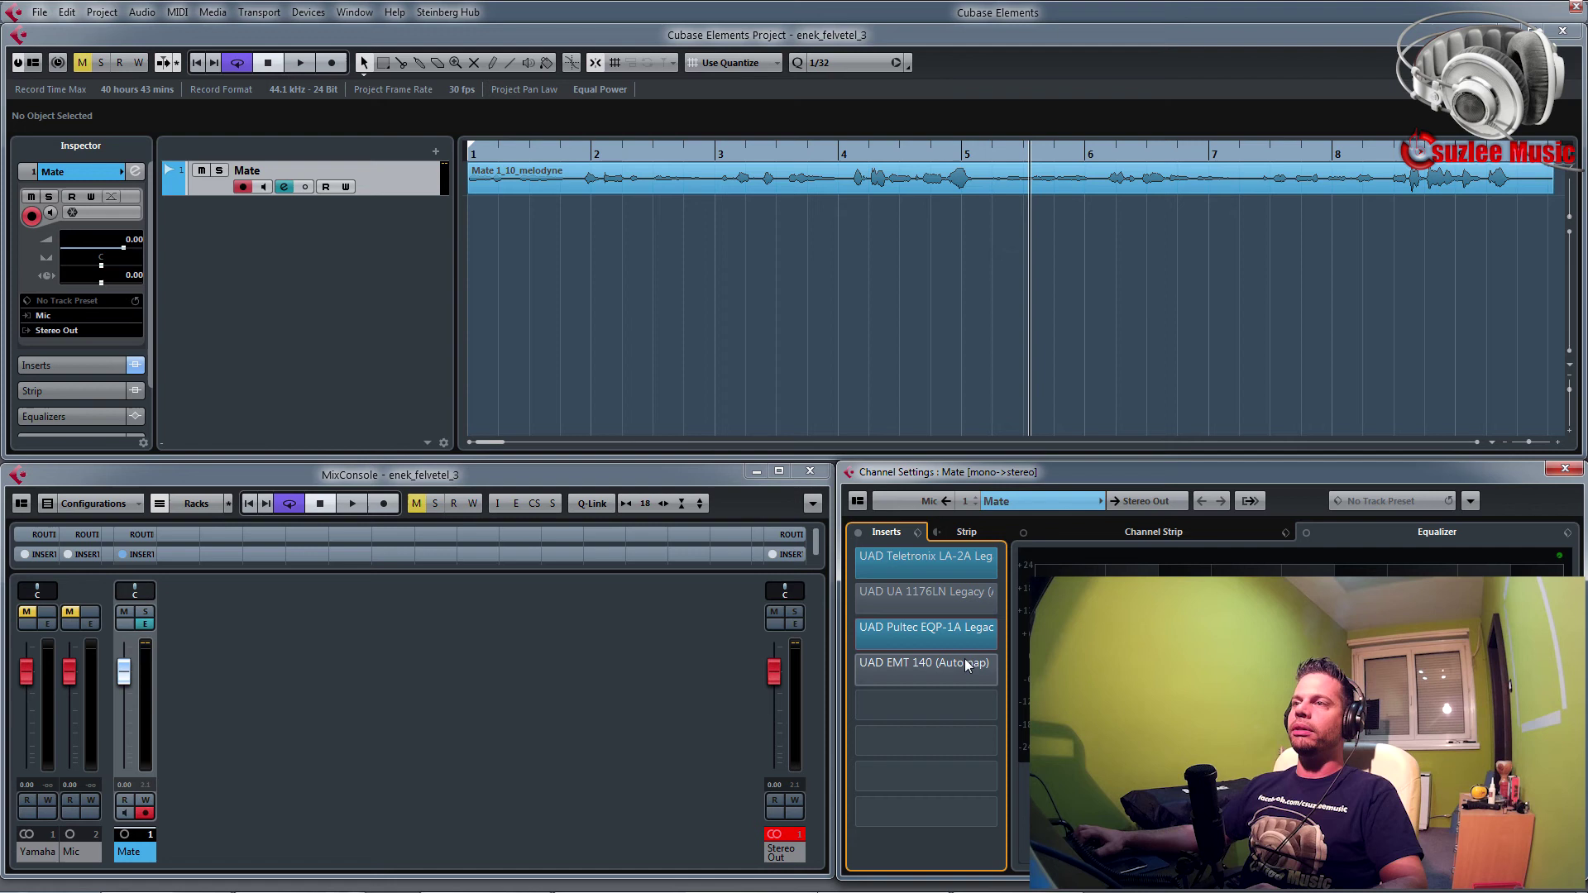
- Activate the UAD EMT 140 reverb insert on the vocal channel, view its settings and close its window
{"action": "left_click", "coordinate": [854, 668]}
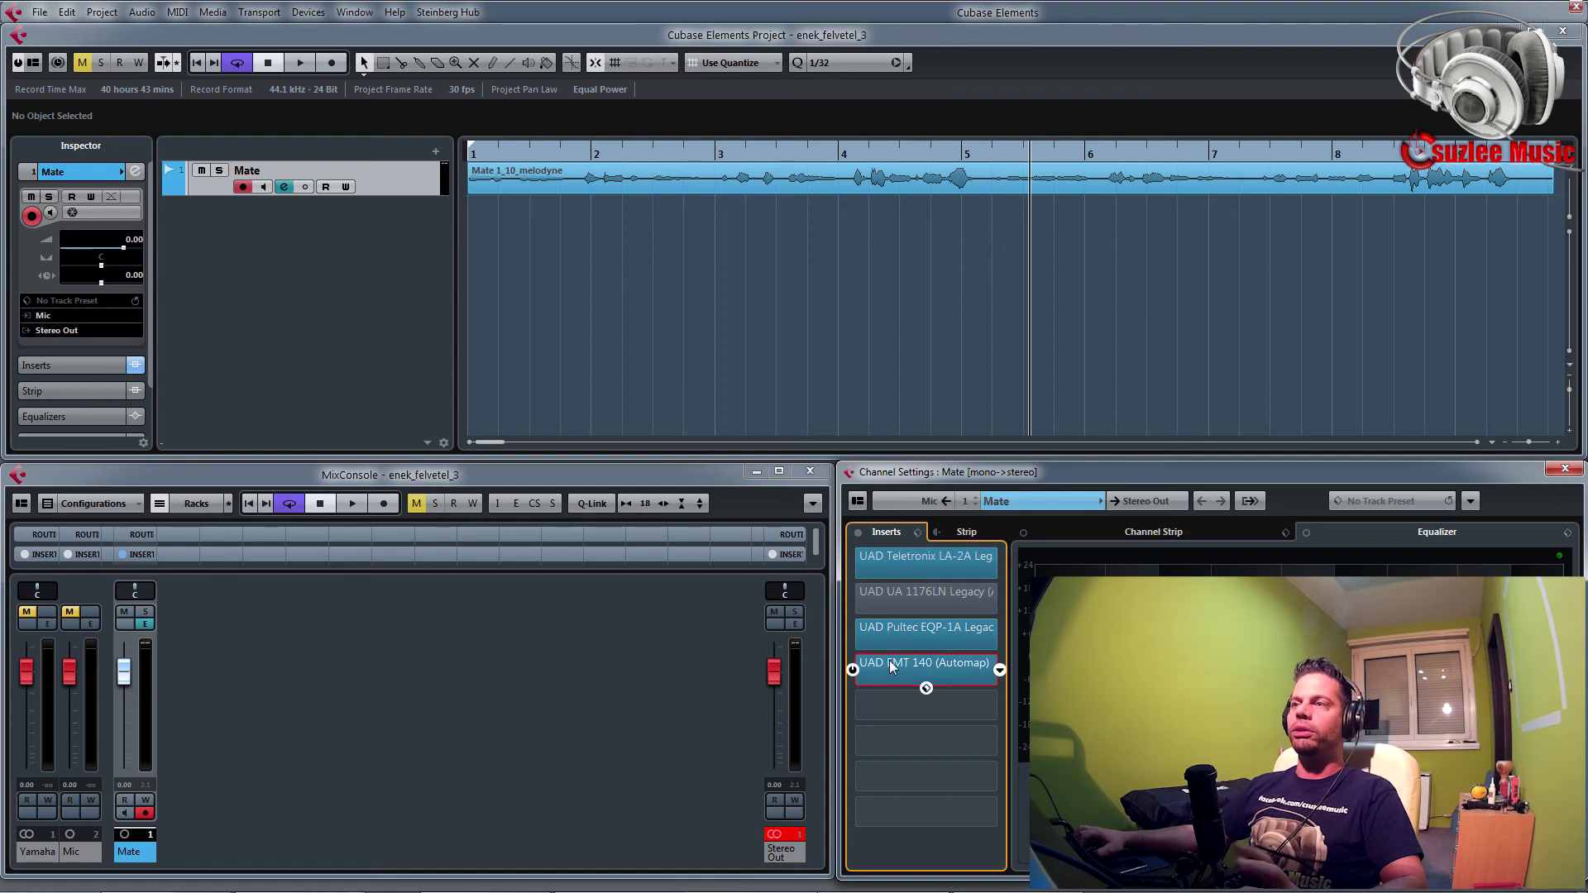
{"action": "left_click", "coordinate": [887, 667]}
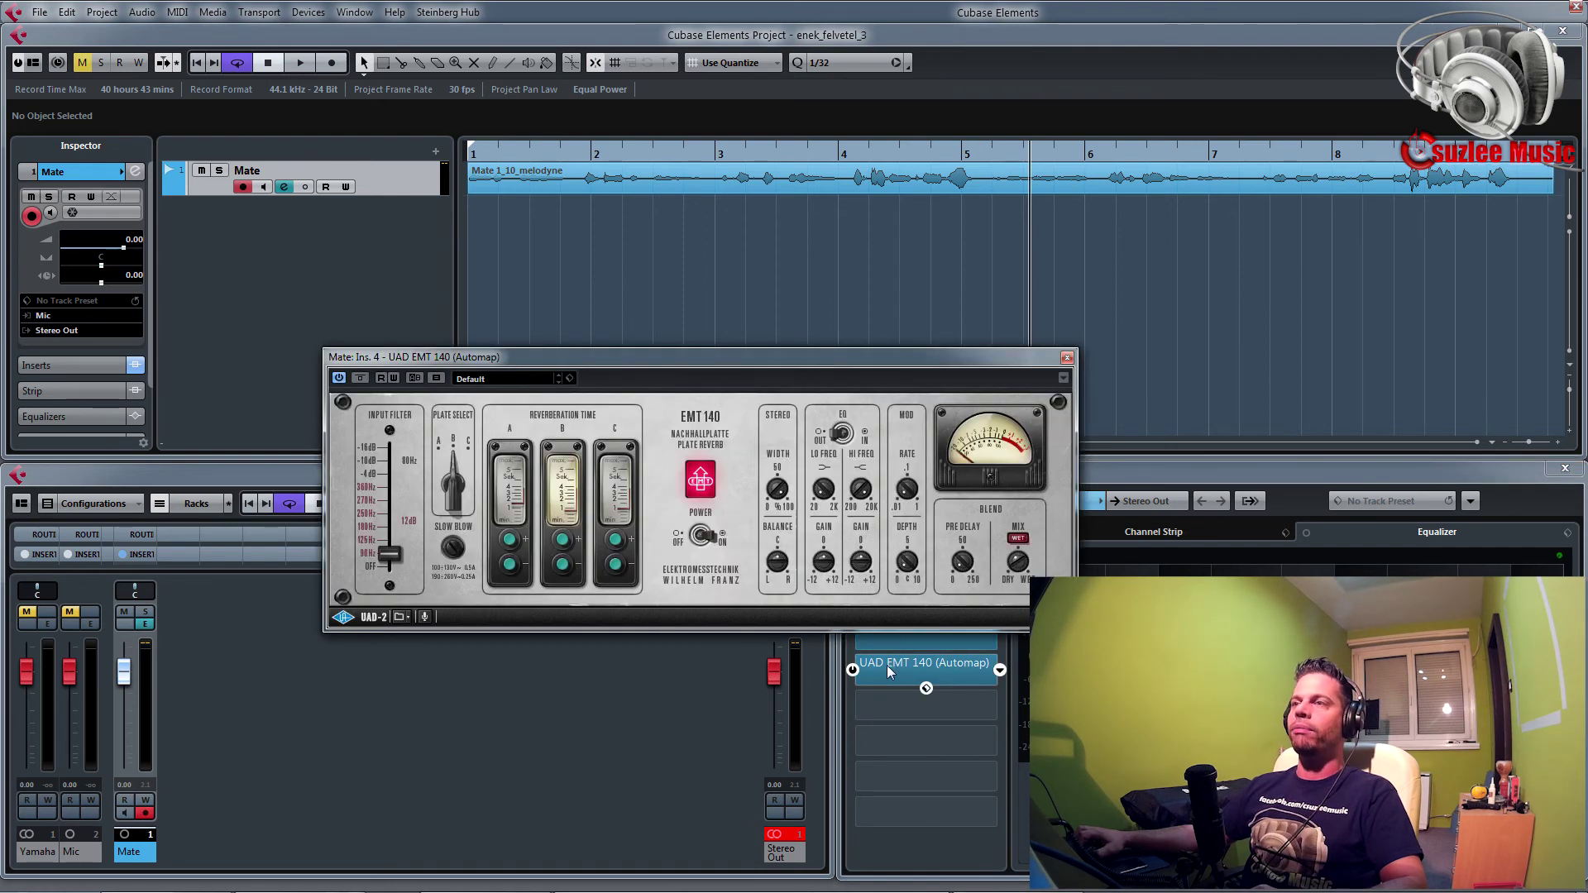
{"action": "left_click", "coordinate": [1067, 358]}
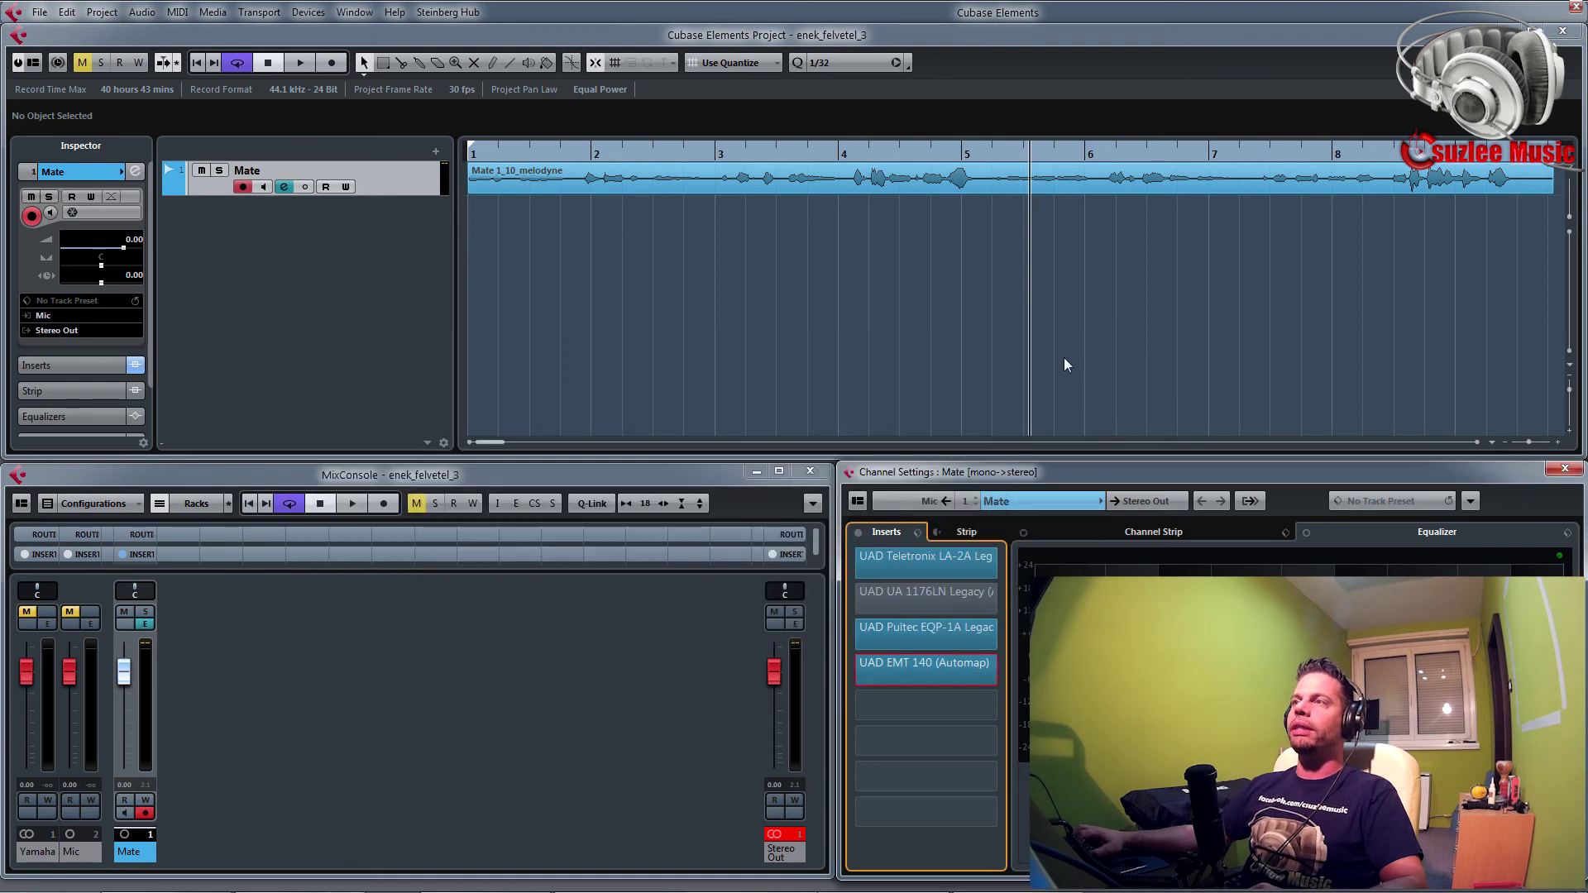
- Play the vocal from bar 1 through the LA-2A, Pultec EQP-1A and EMT 140, toggling the bypass of all inserts during playback to compare
{"action": "left_click", "coordinate": [740, 255]}
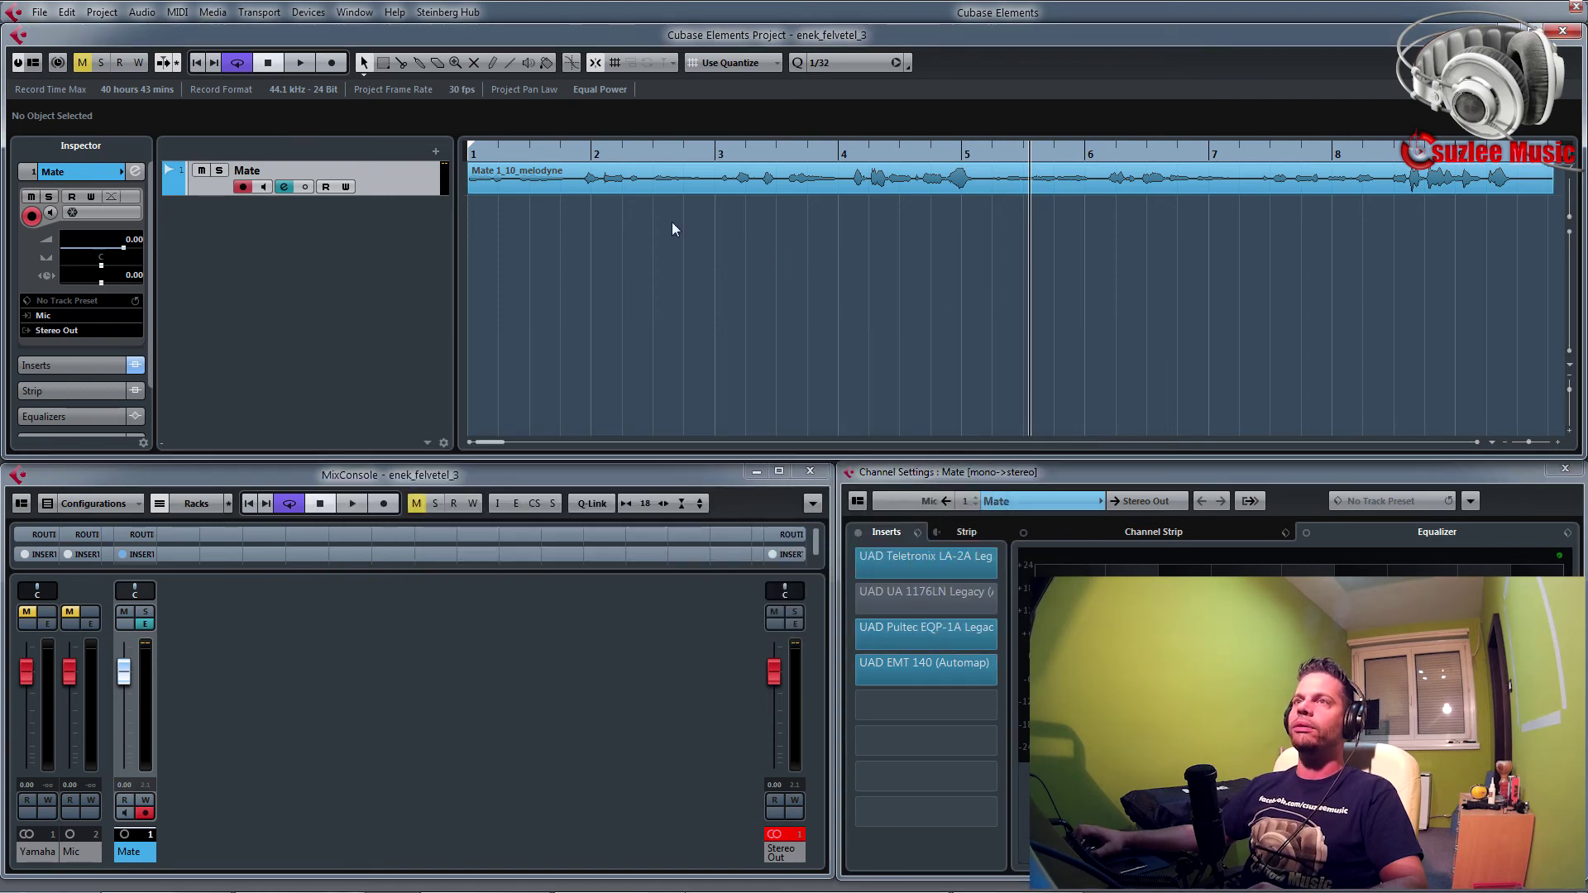
{"action": "left_click", "coordinate": [485, 149]}
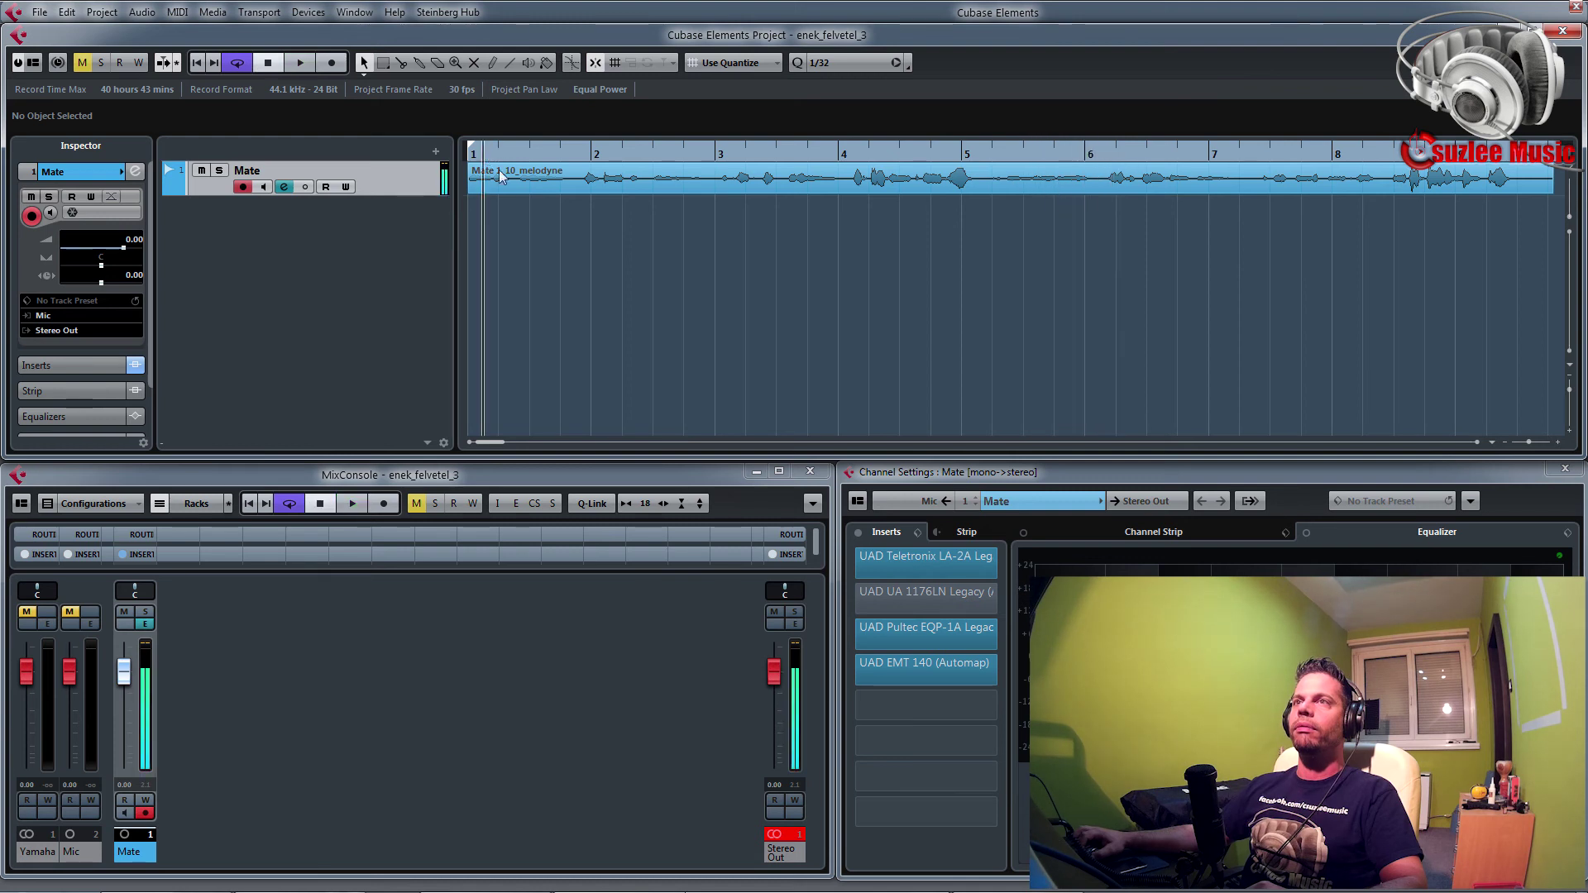
{"action": "left_click", "coordinate": [196, 63]}
{"action": "left_click", "coordinate": [300, 63]}
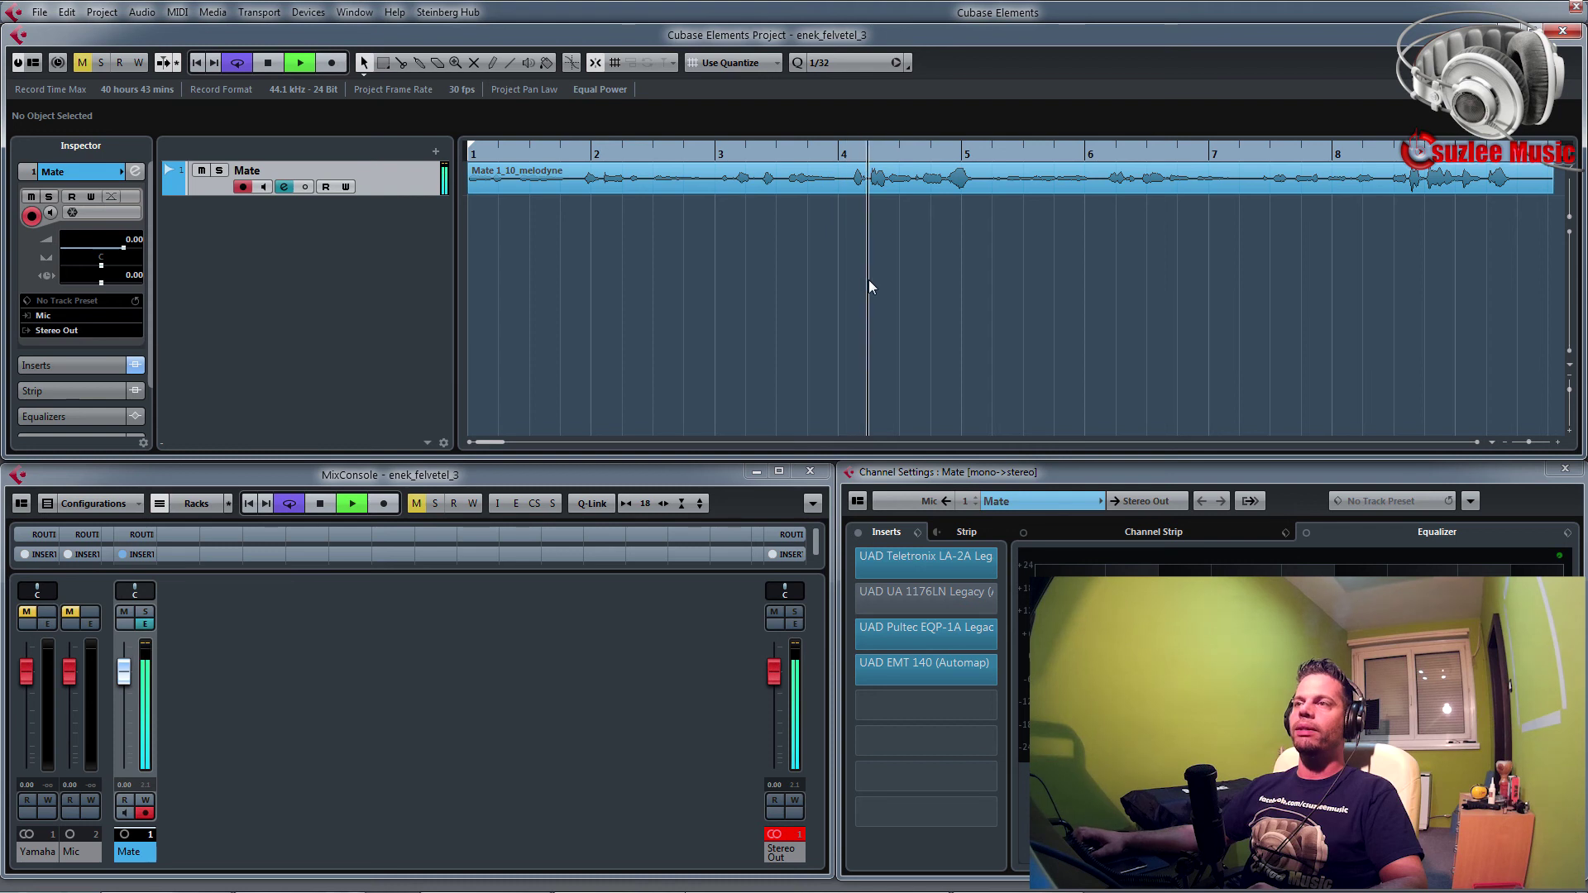
{"action": "left_click", "coordinate": [859, 532]}
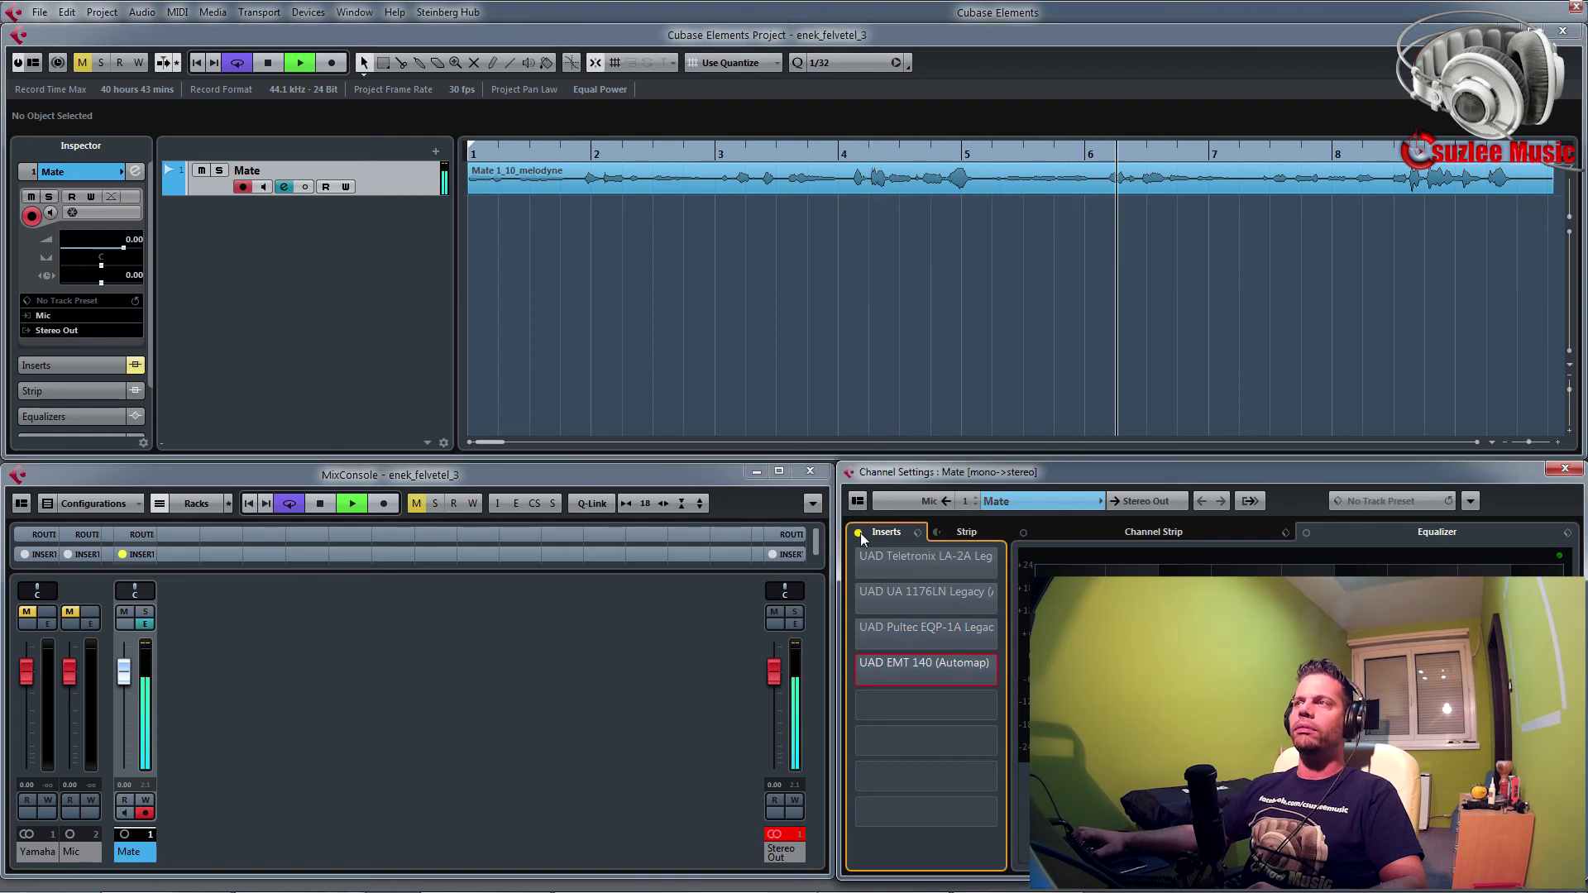
{"action": "left_click", "coordinate": [860, 533]}
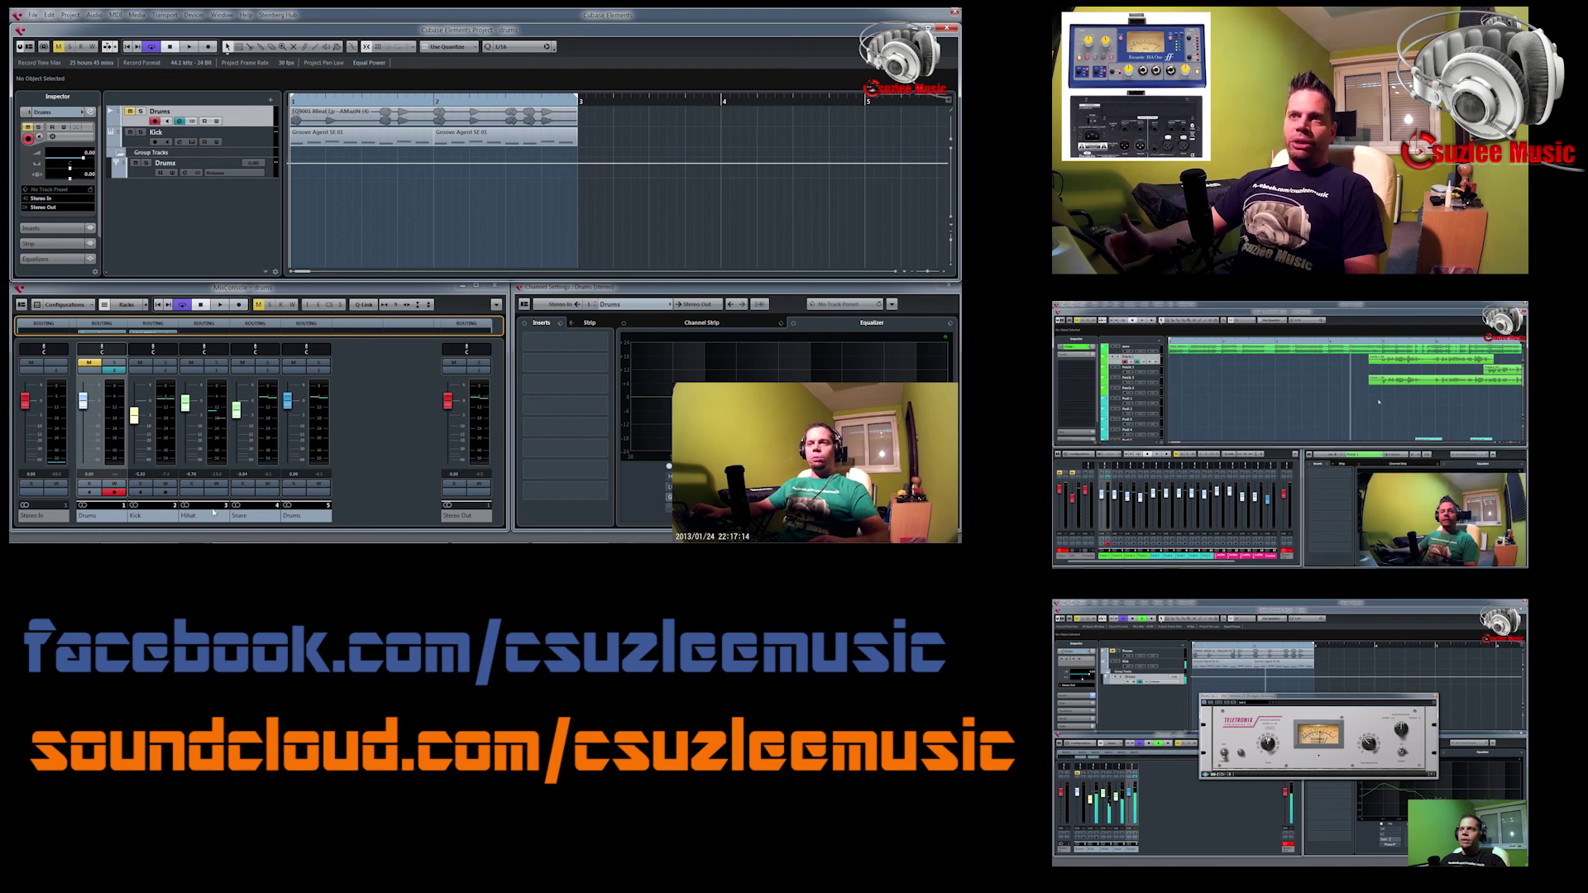
{"action": "left_click", "coordinate": [96, 519]}
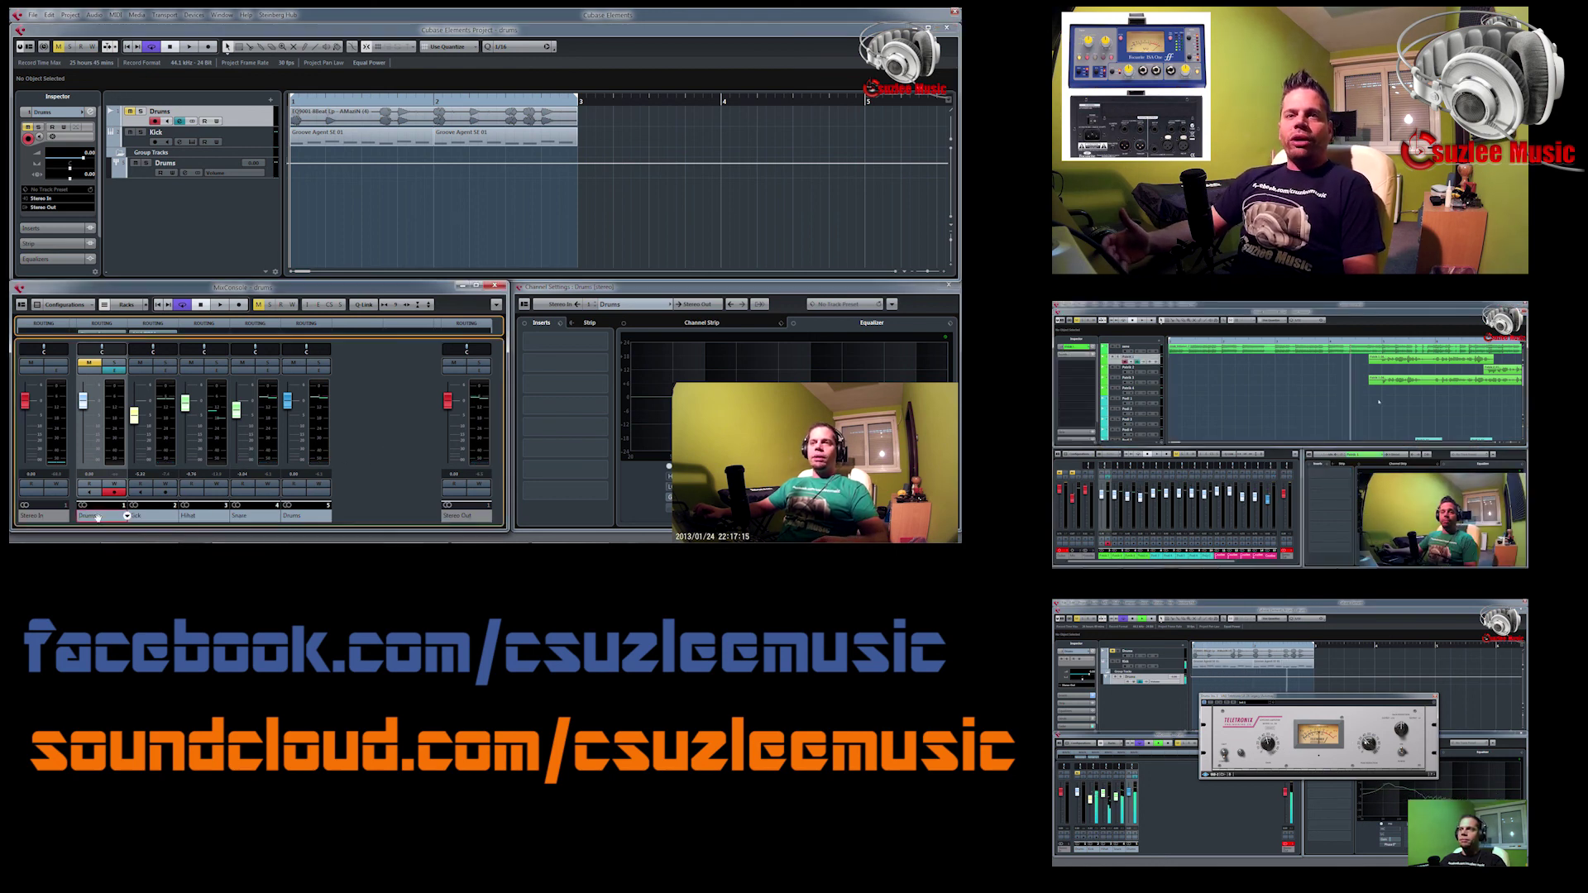
{"action": "left_click", "coordinate": [248, 518], "text": "shift"}
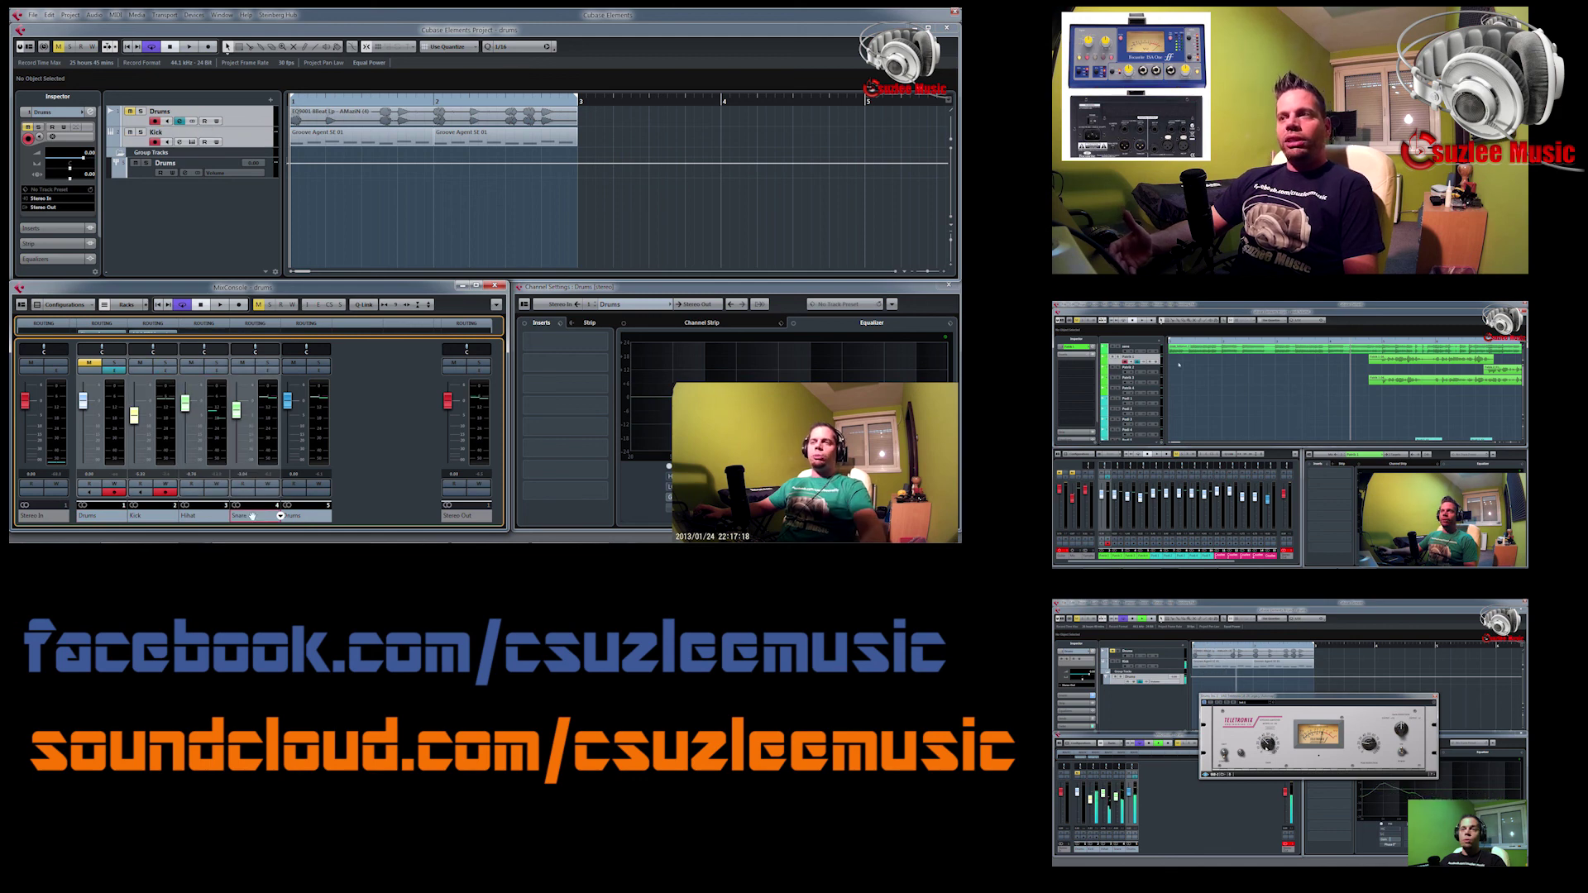
{"action": "right_click", "coordinate": [251, 518]}
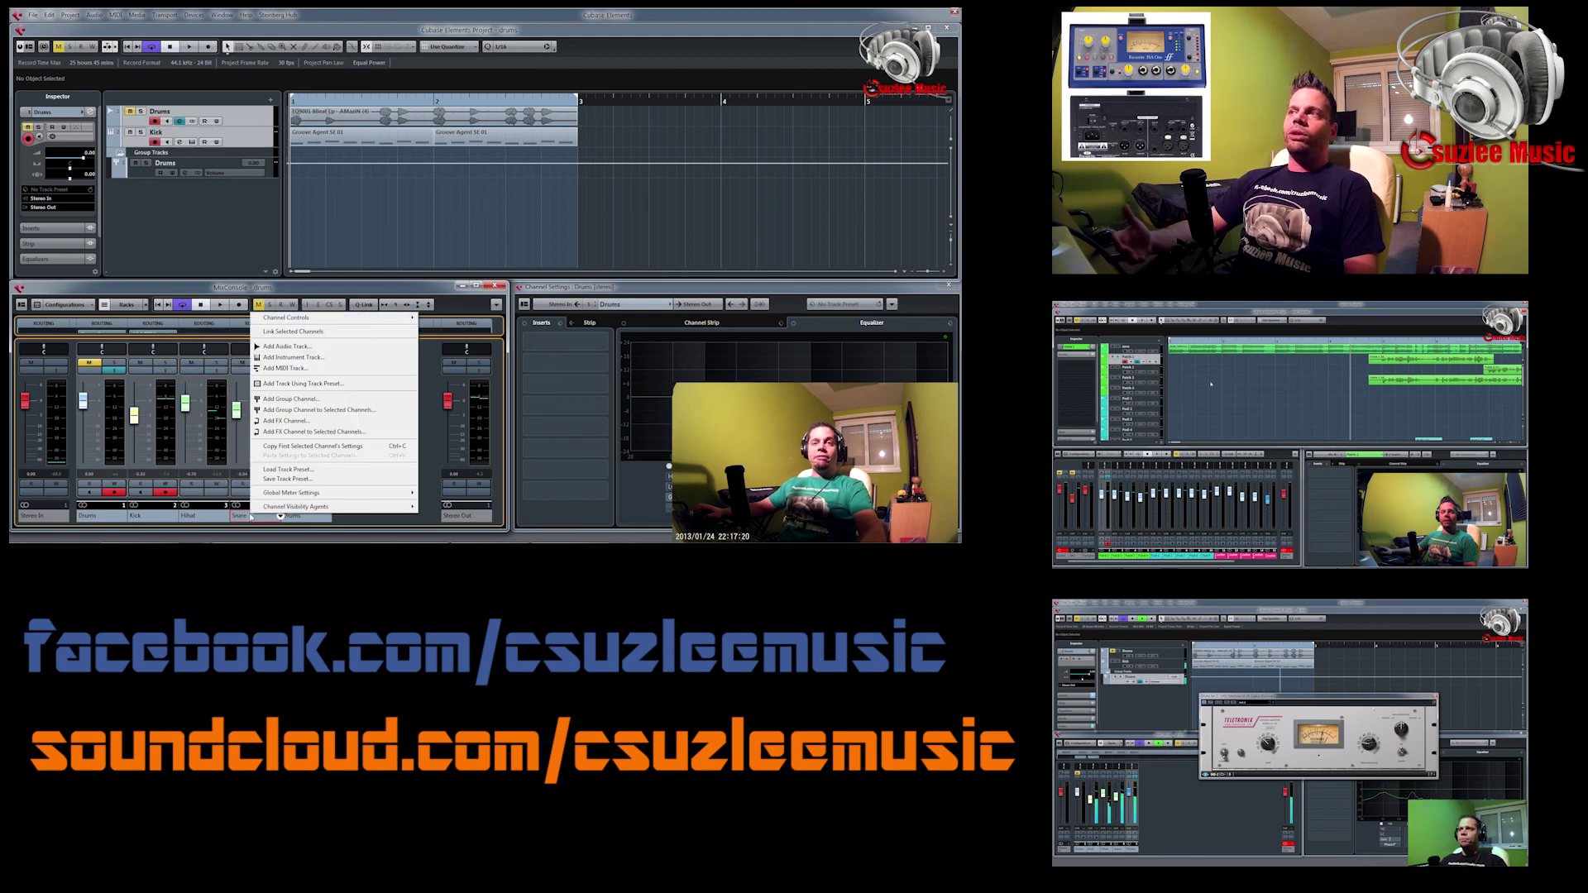